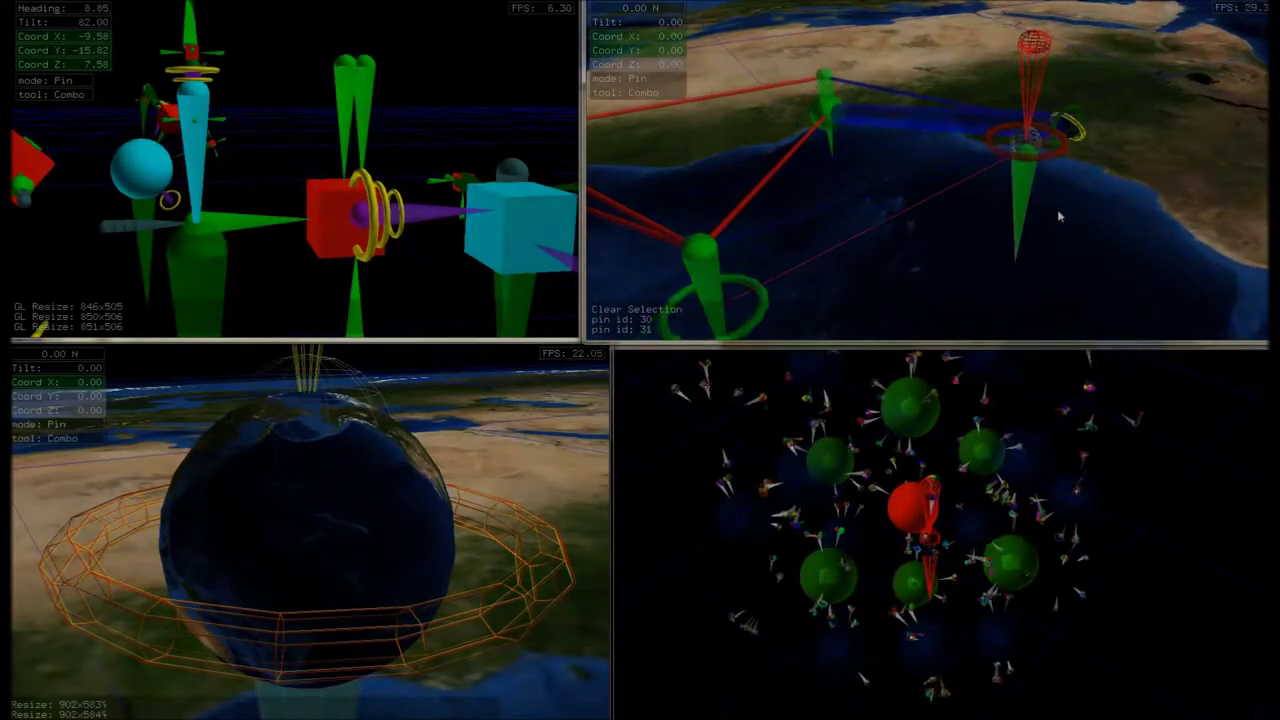
click(1086, 140)
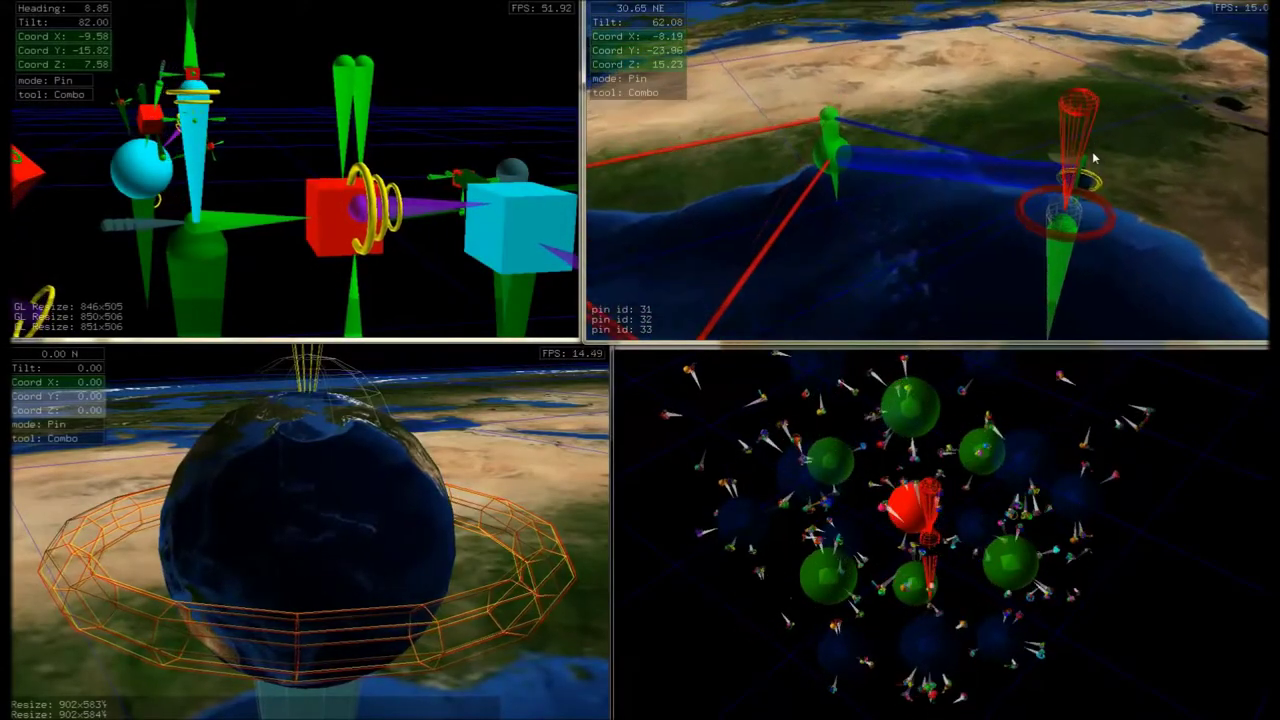
click(1080, 231)
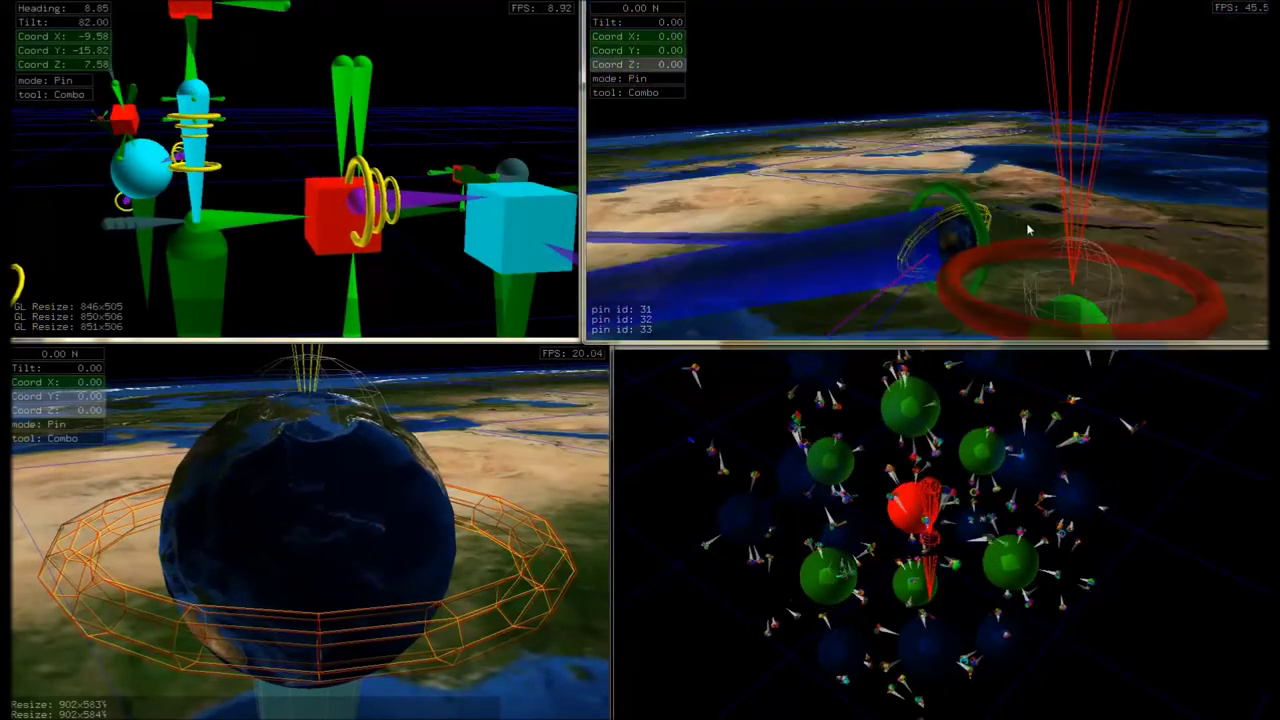
drag(460, 503, 114, 408)
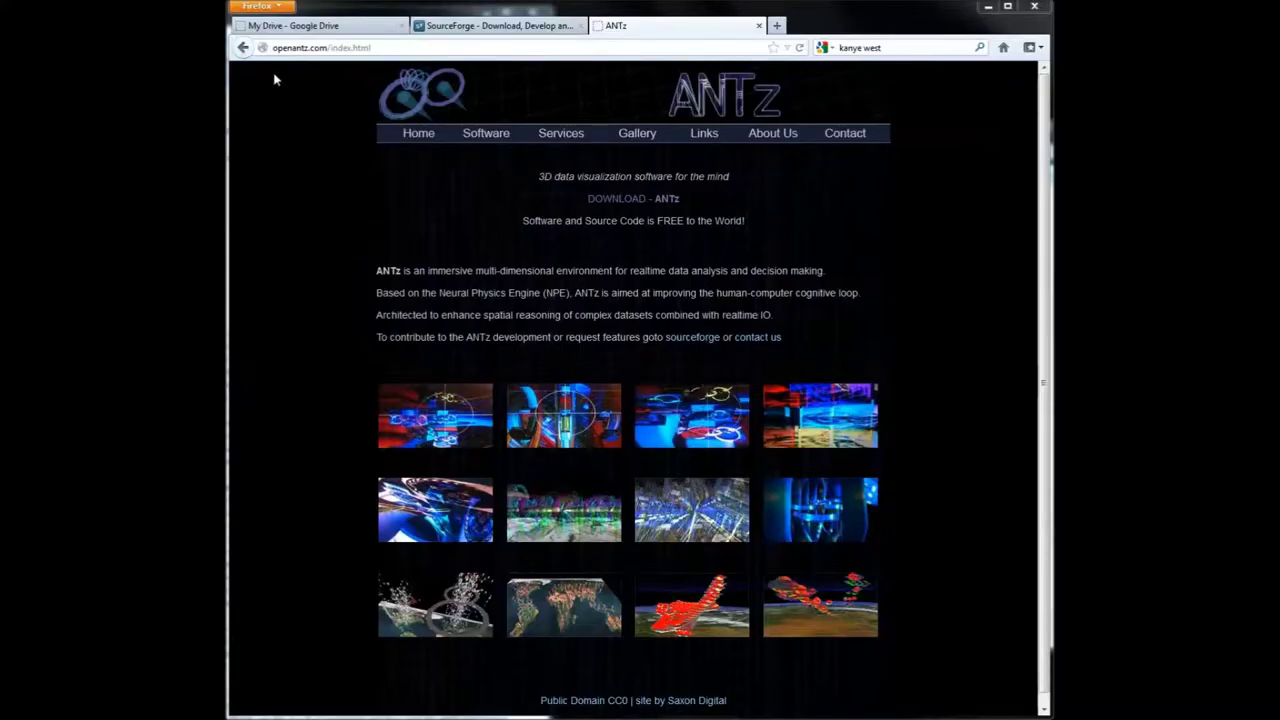
- Open the ANTz software download page from the openantz.com home page
drag(271, 48, 331, 48)
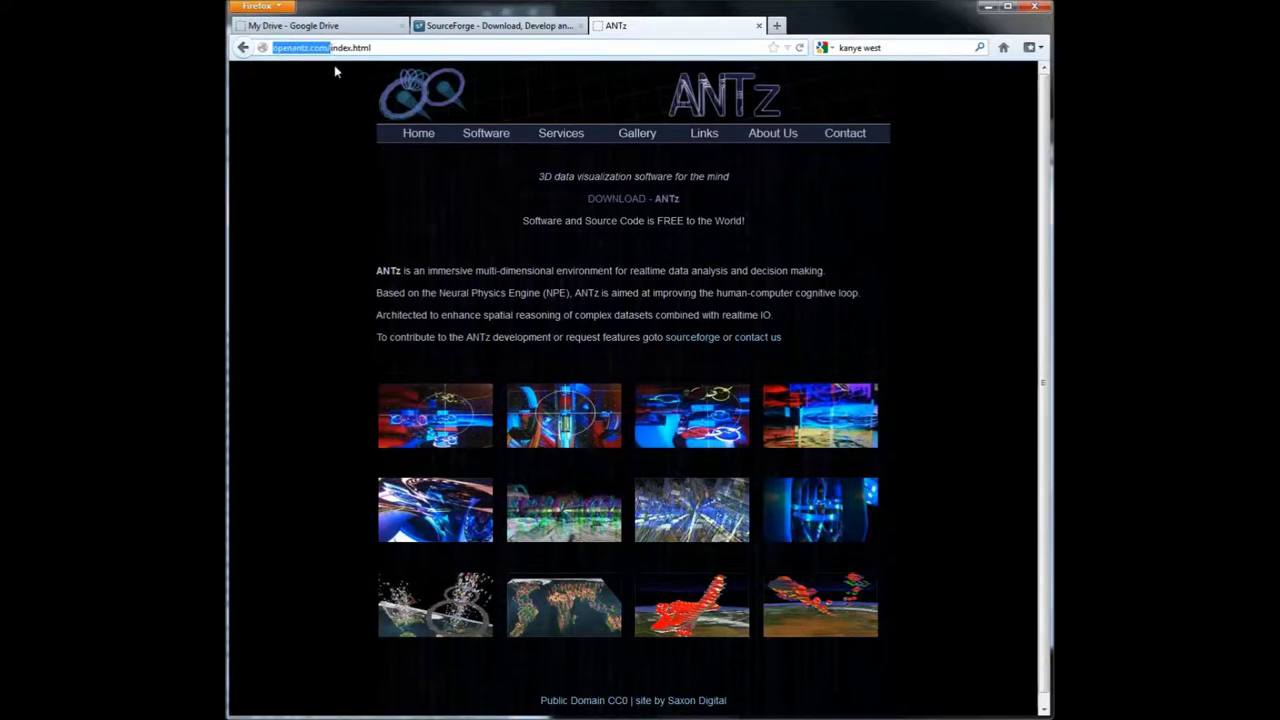
click(647, 200)
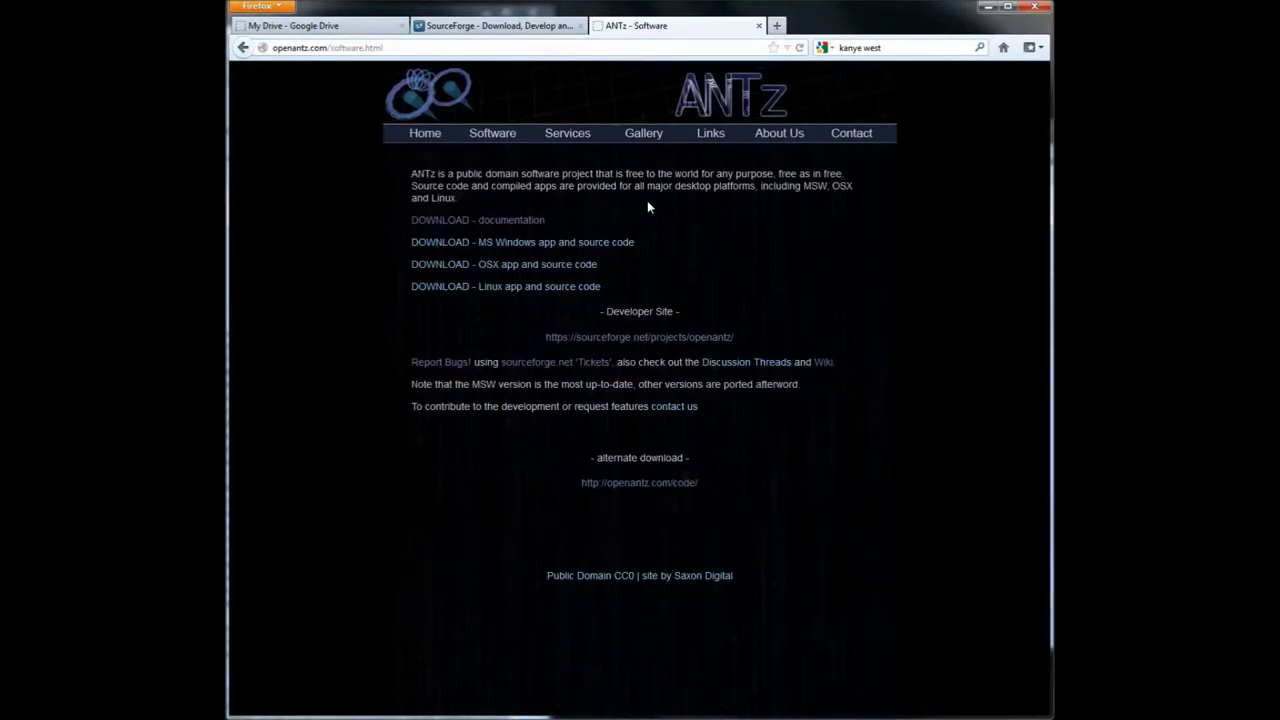
click(540, 229)
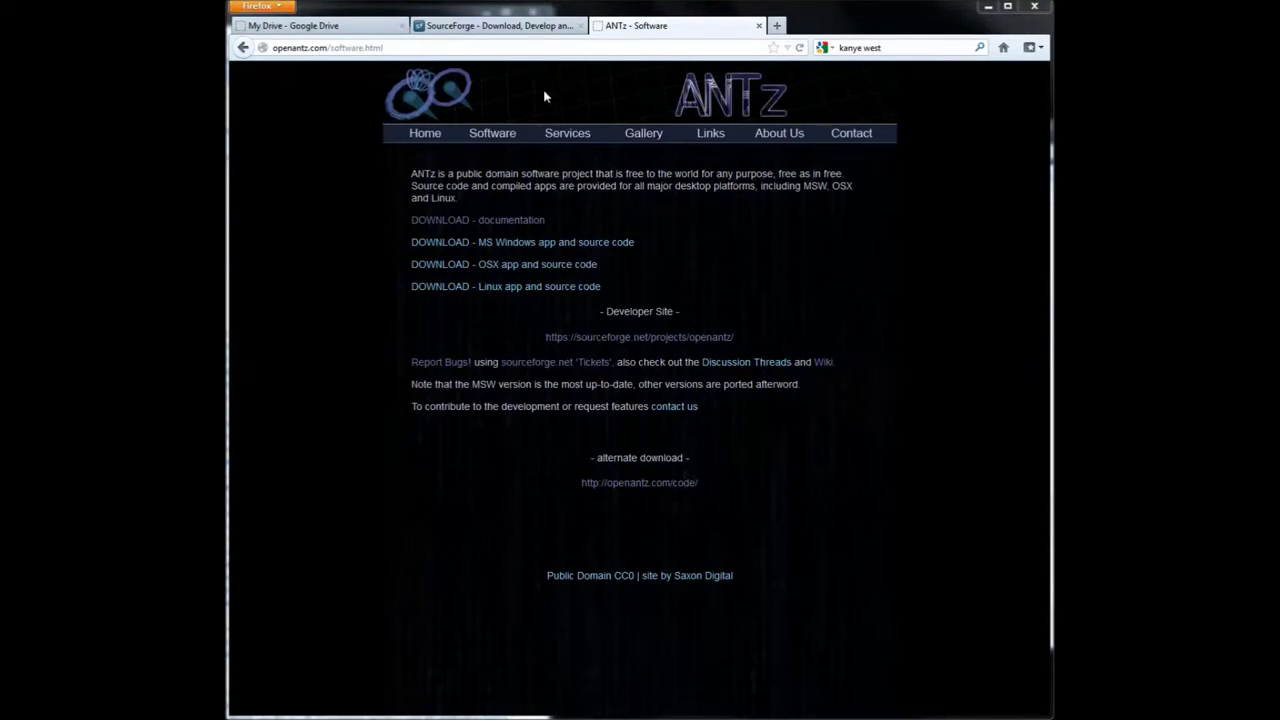
- Switch to the SourceForge site and search its software titles for "ANTz"
click(472, 28)
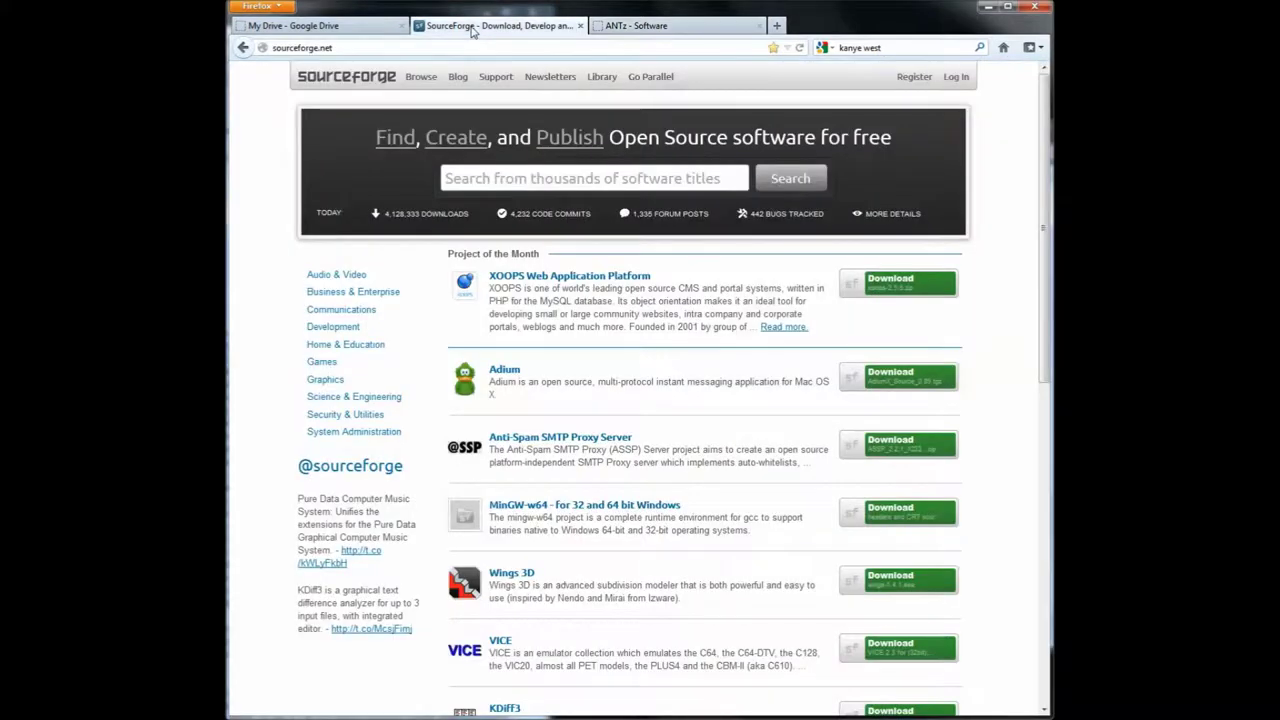
click(543, 175)
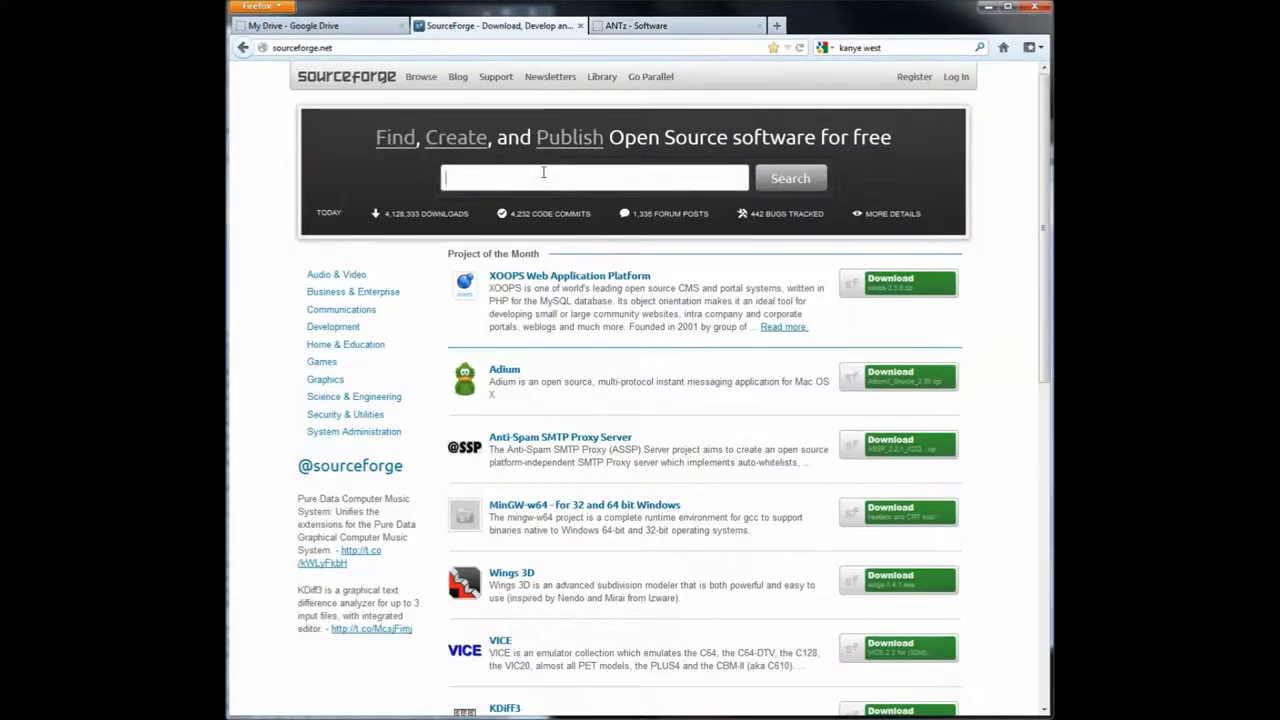
text(ANTZ)
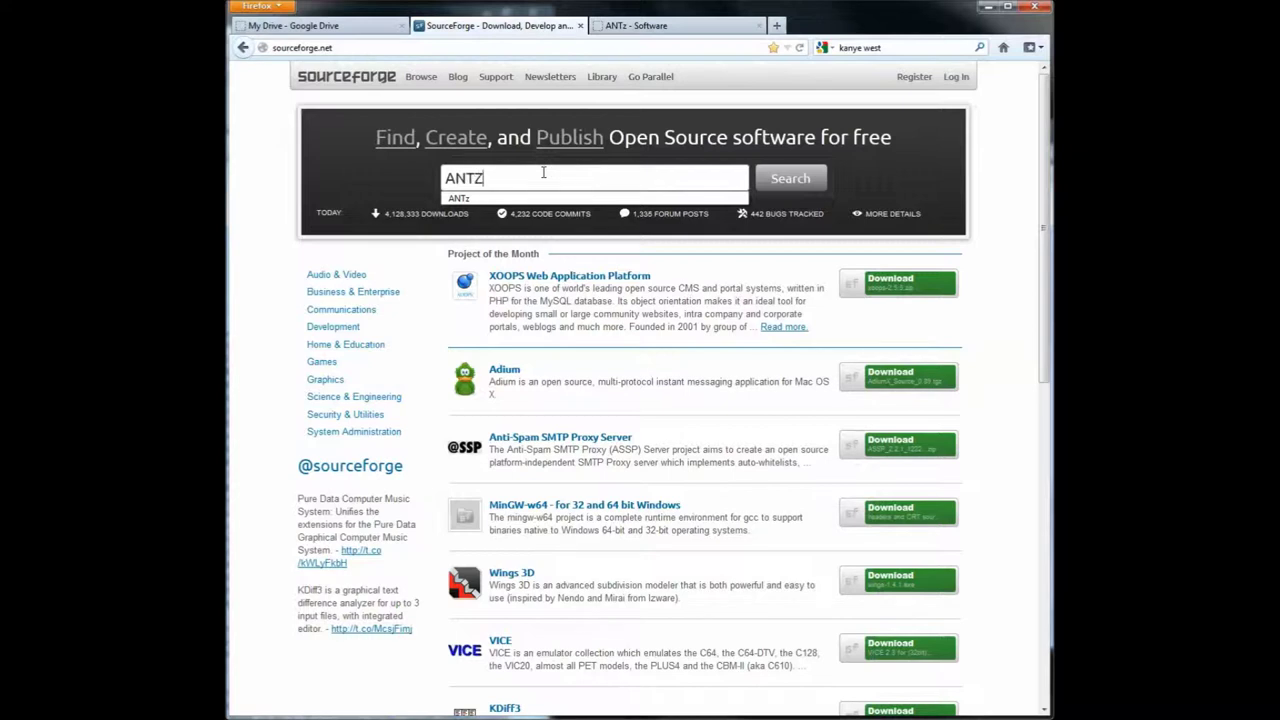
key(BackSpace)
text(z)
key(Return)
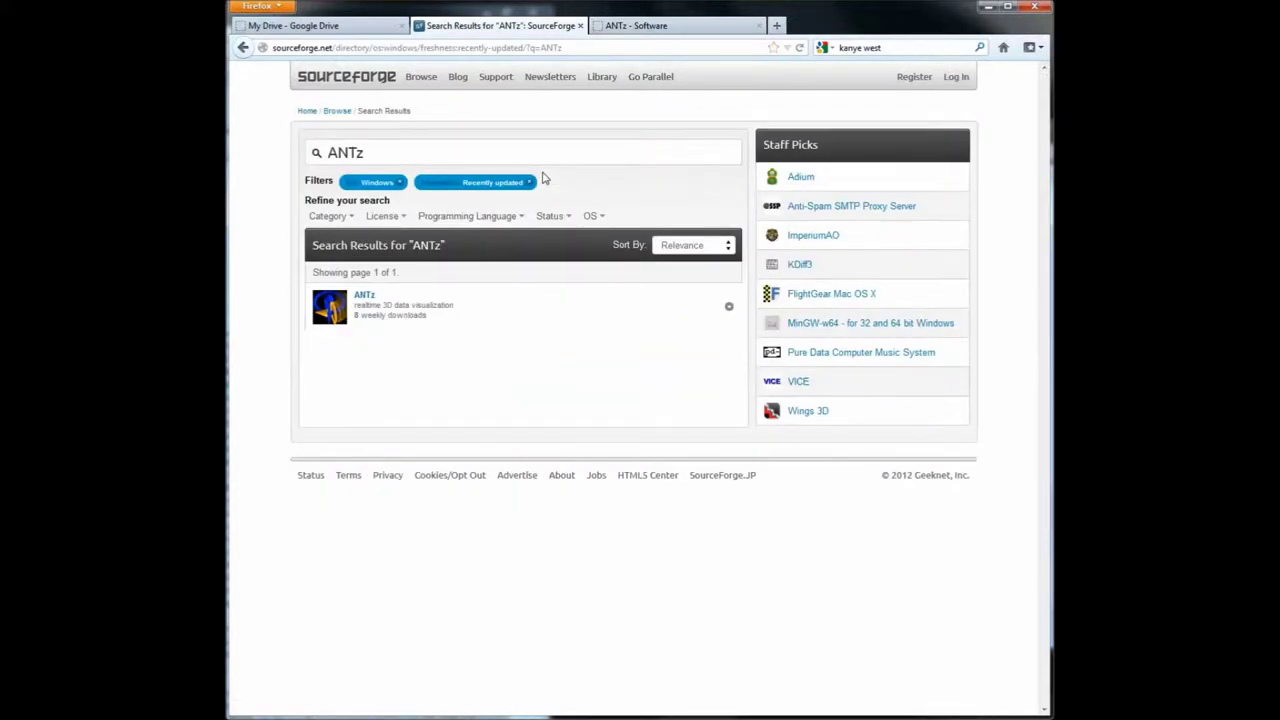
- Open the ANTz project page from the search results and download its Windows package
click(366, 302)
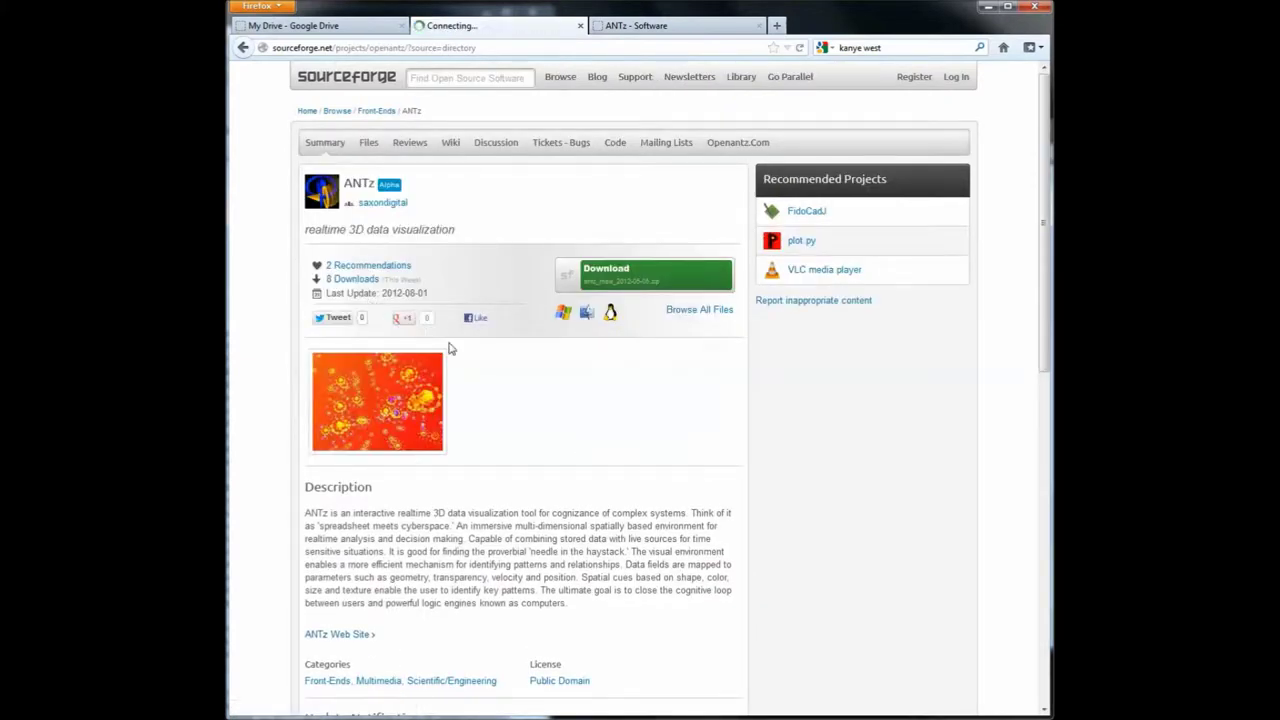
click(686, 273)
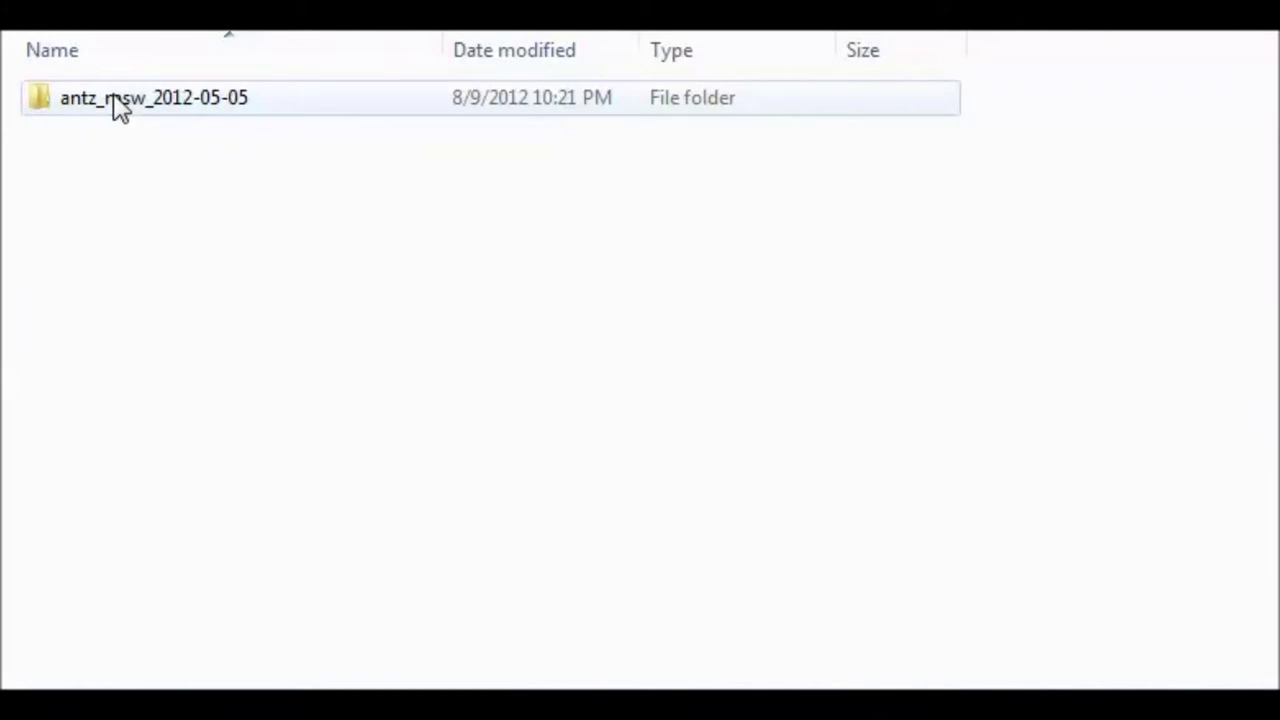
- Open the antz_msw_2012-05-05 folder and go into its Release subfolder
double_click(315, 210)
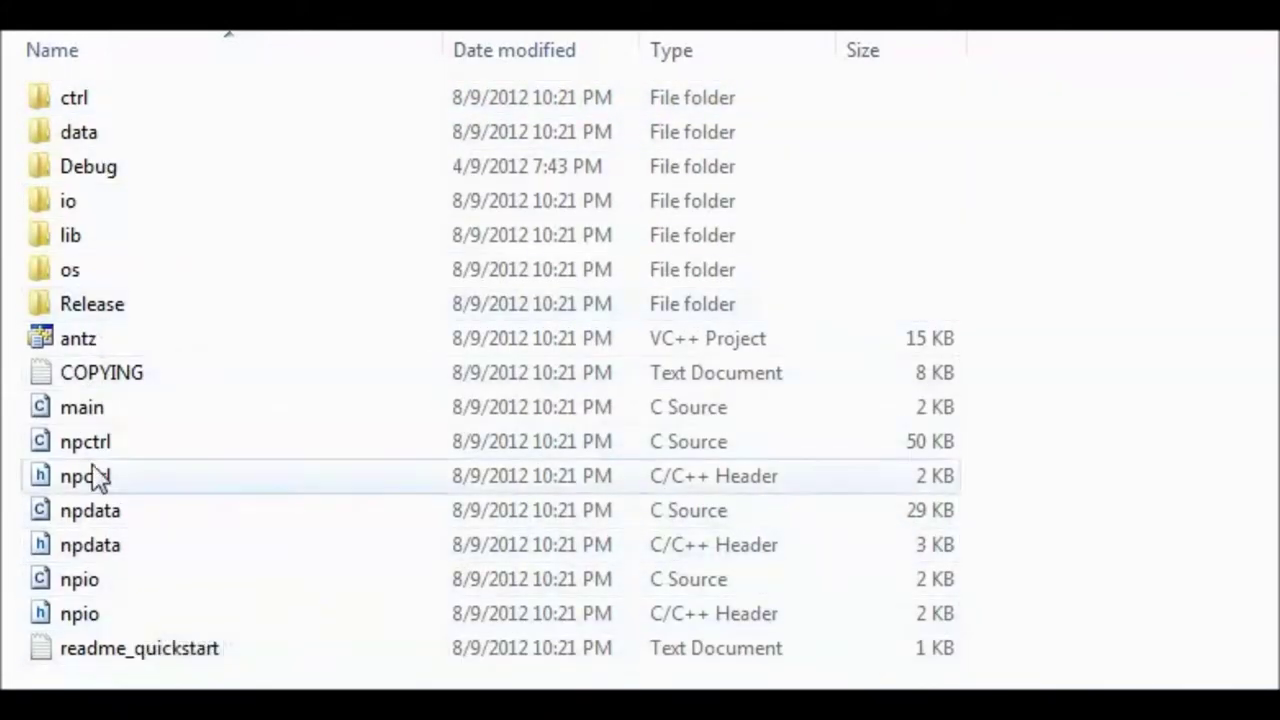
click(110, 313)
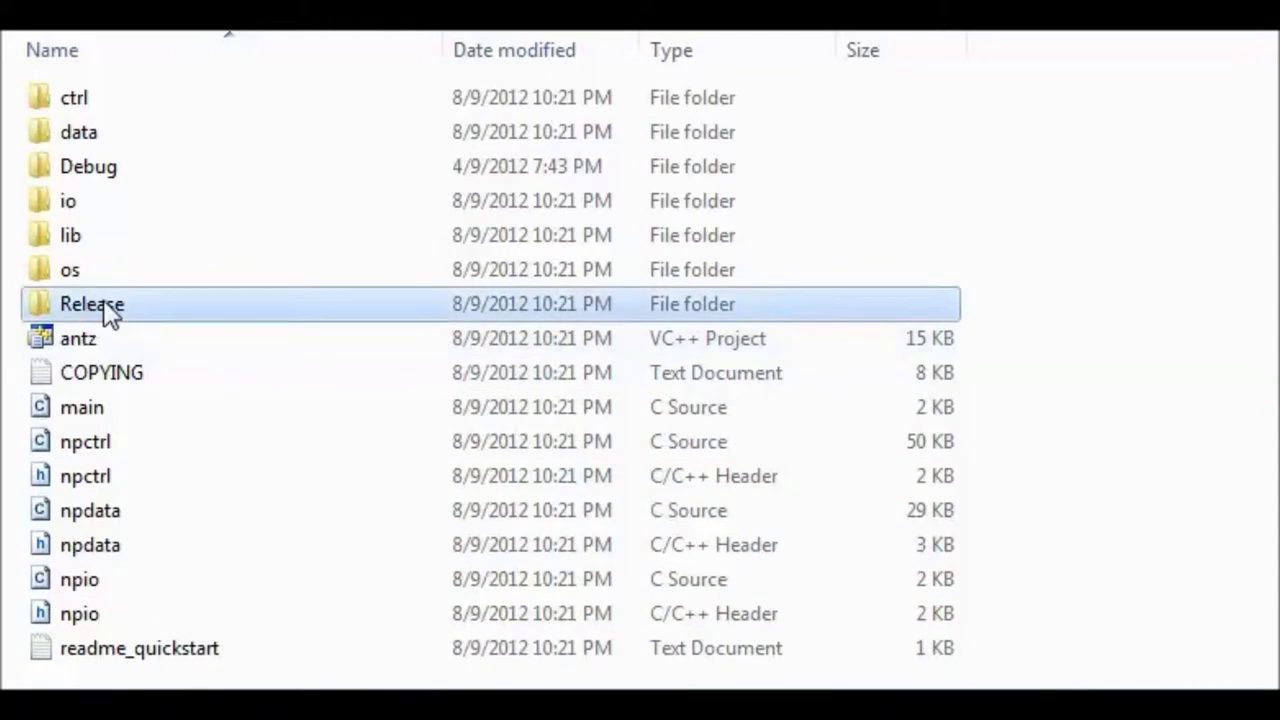
double_click(110, 313)
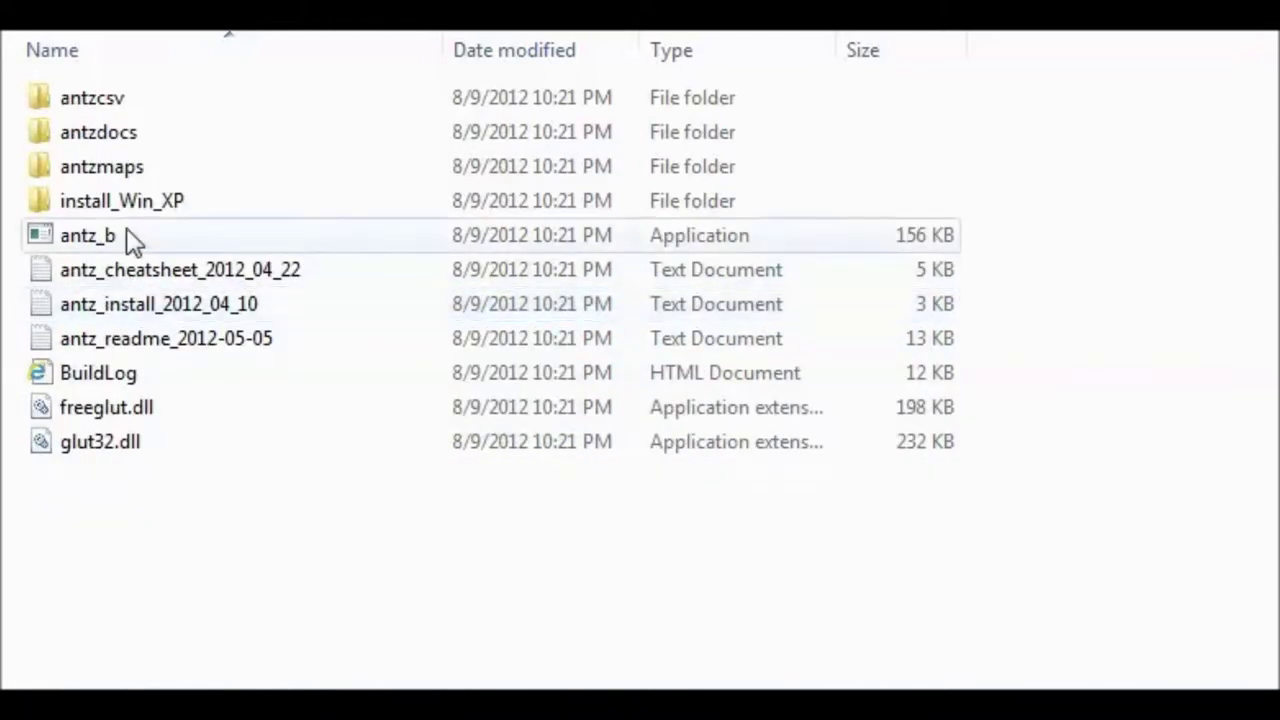
- Examine the CSV files in the antzcsv folder and the user manual in antzdocs, returning to the Release folder
click(148, 116)
double_click(145, 104)
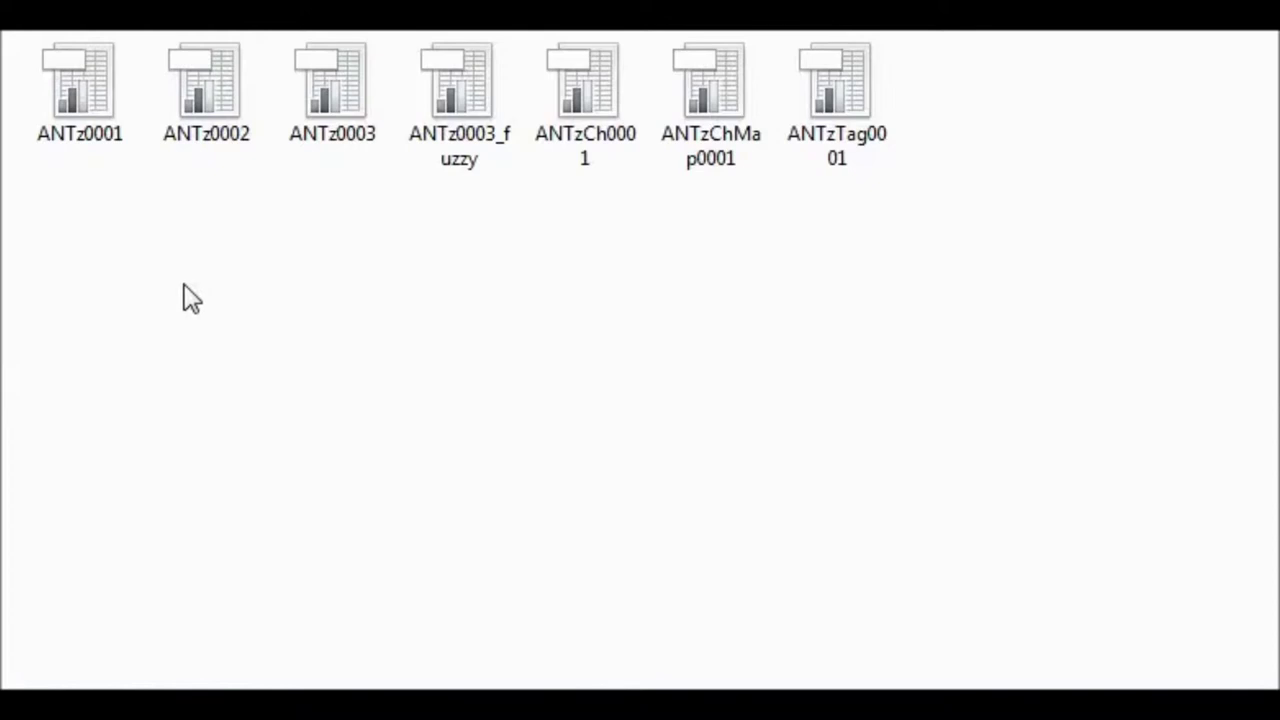
key(BackSpace)
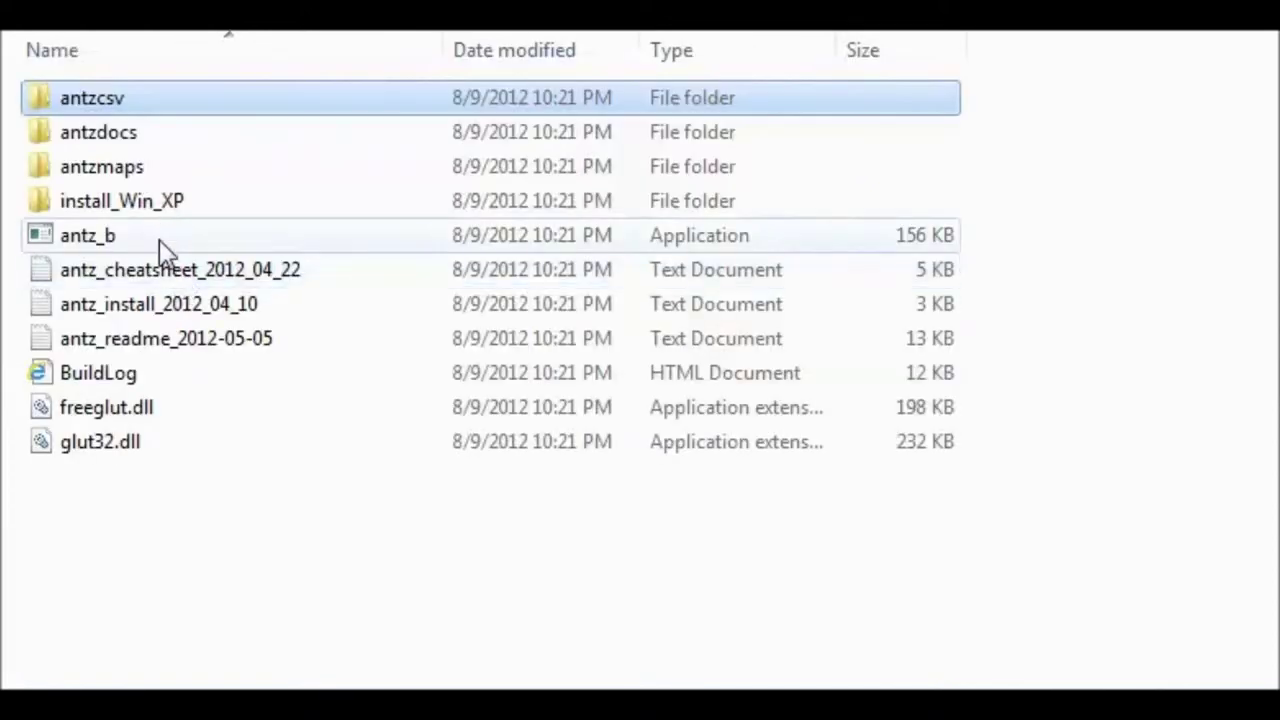
click(159, 142)
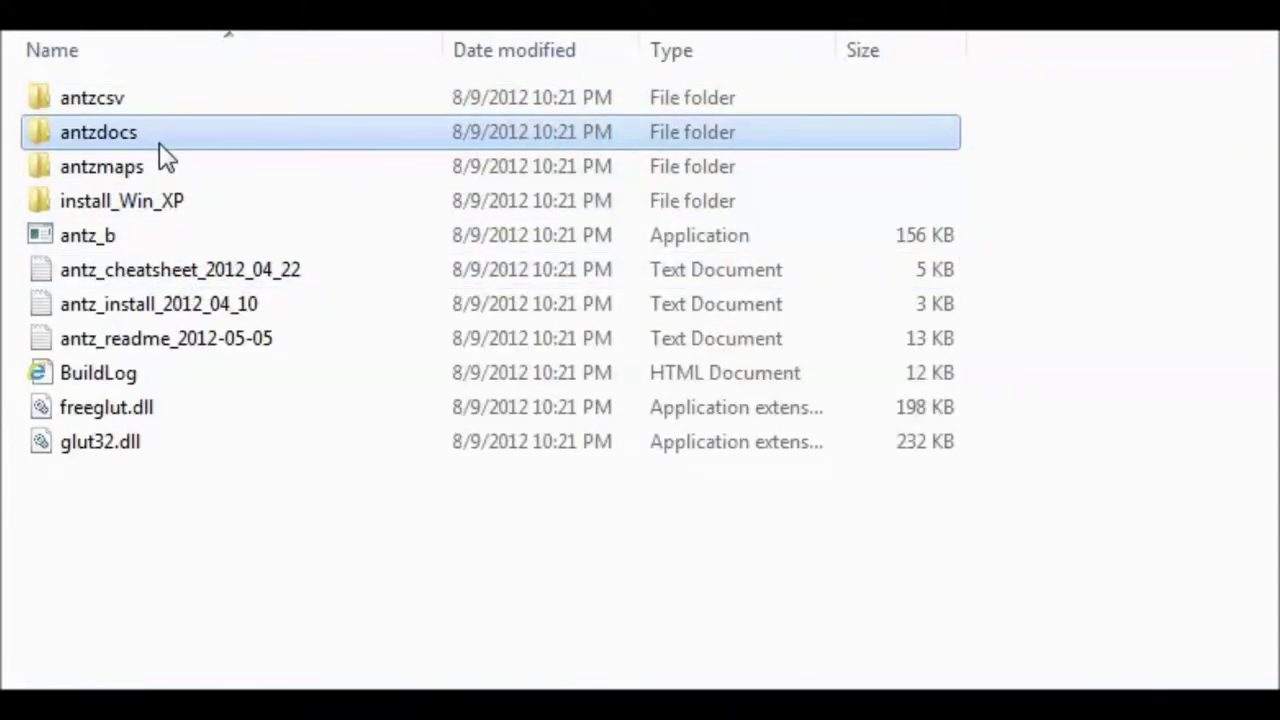
double_click(159, 142)
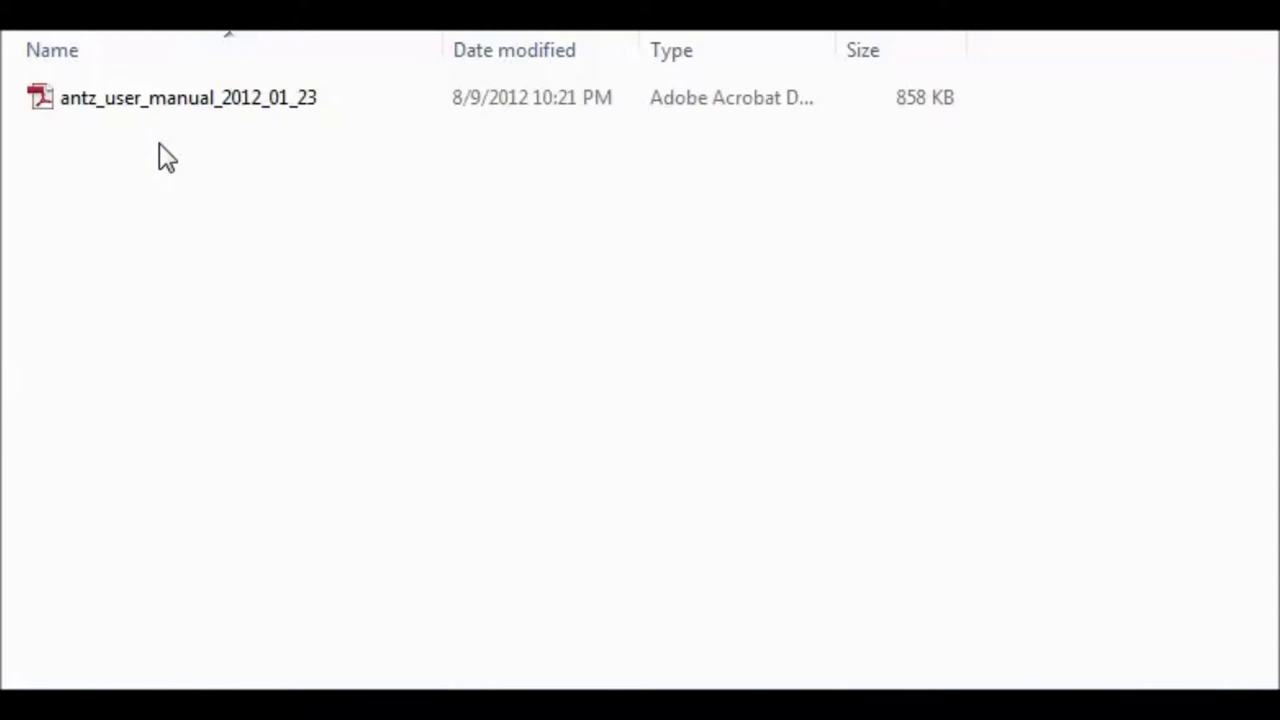
click(183, 101)
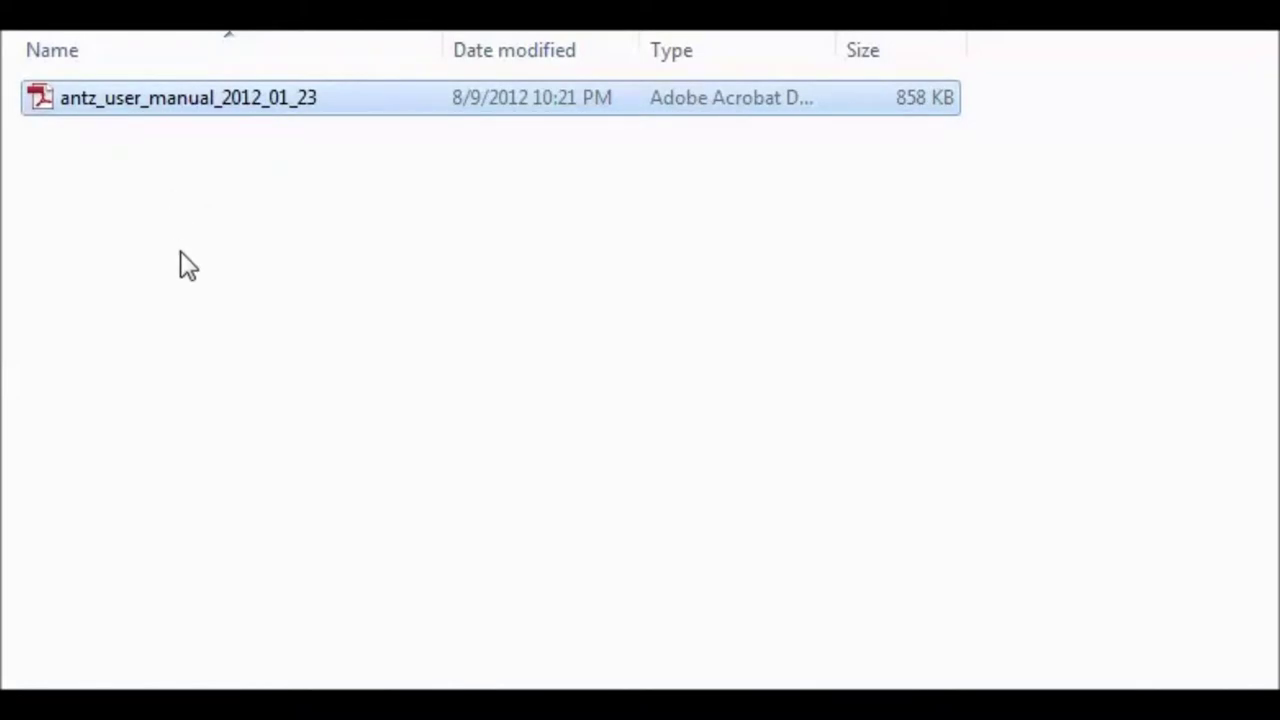
key(BackSpace)
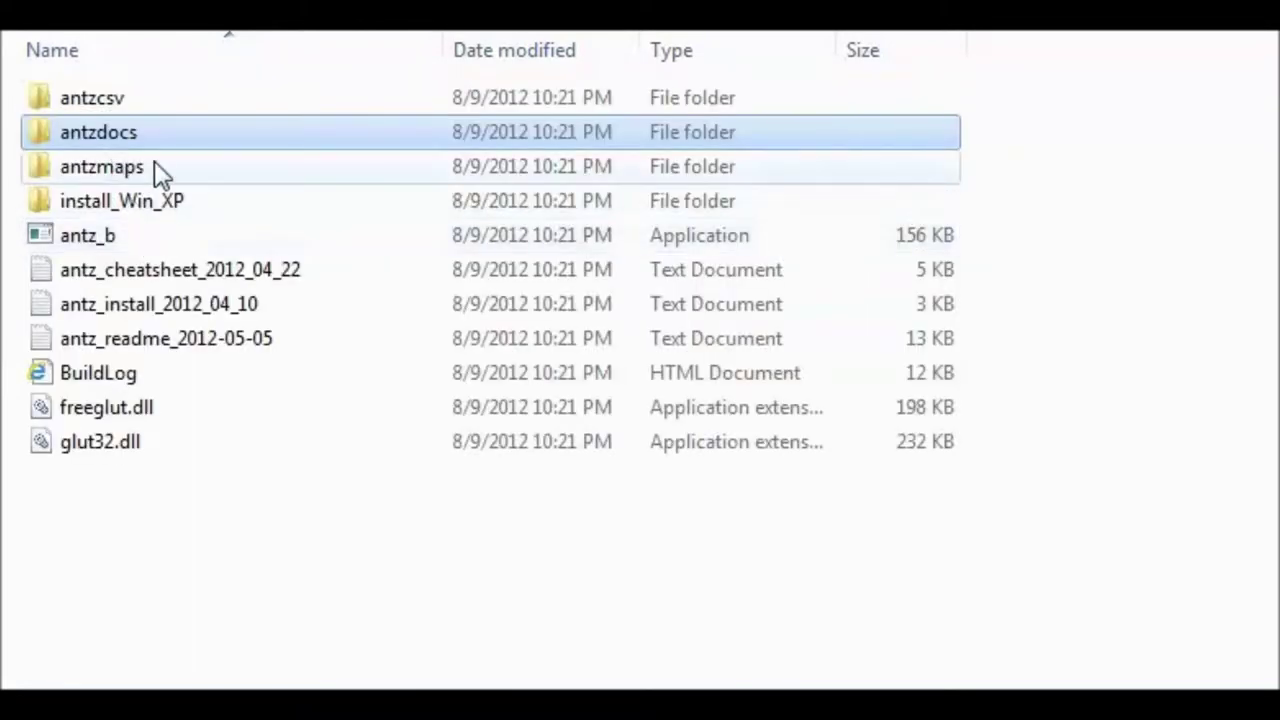
- Examine the contents of the antzmaps and install_Win_XP folders, returning to the Release folder
click(185, 180)
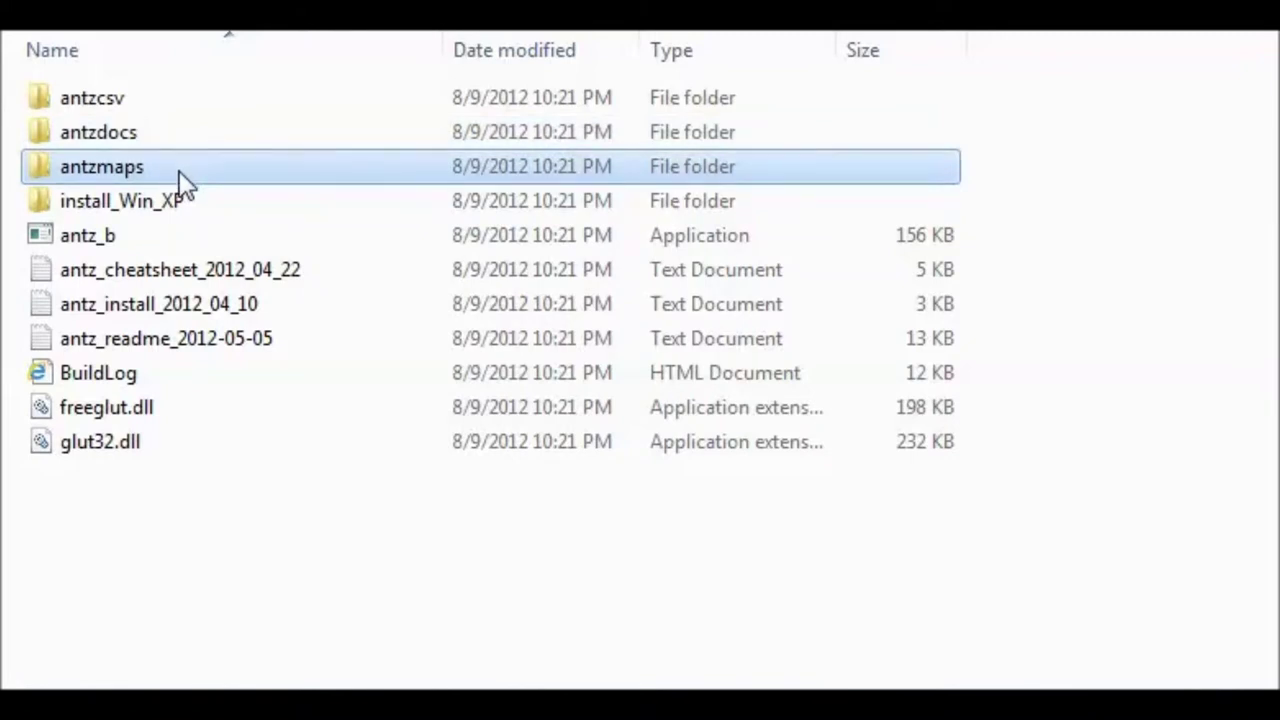
double_click(182, 176)
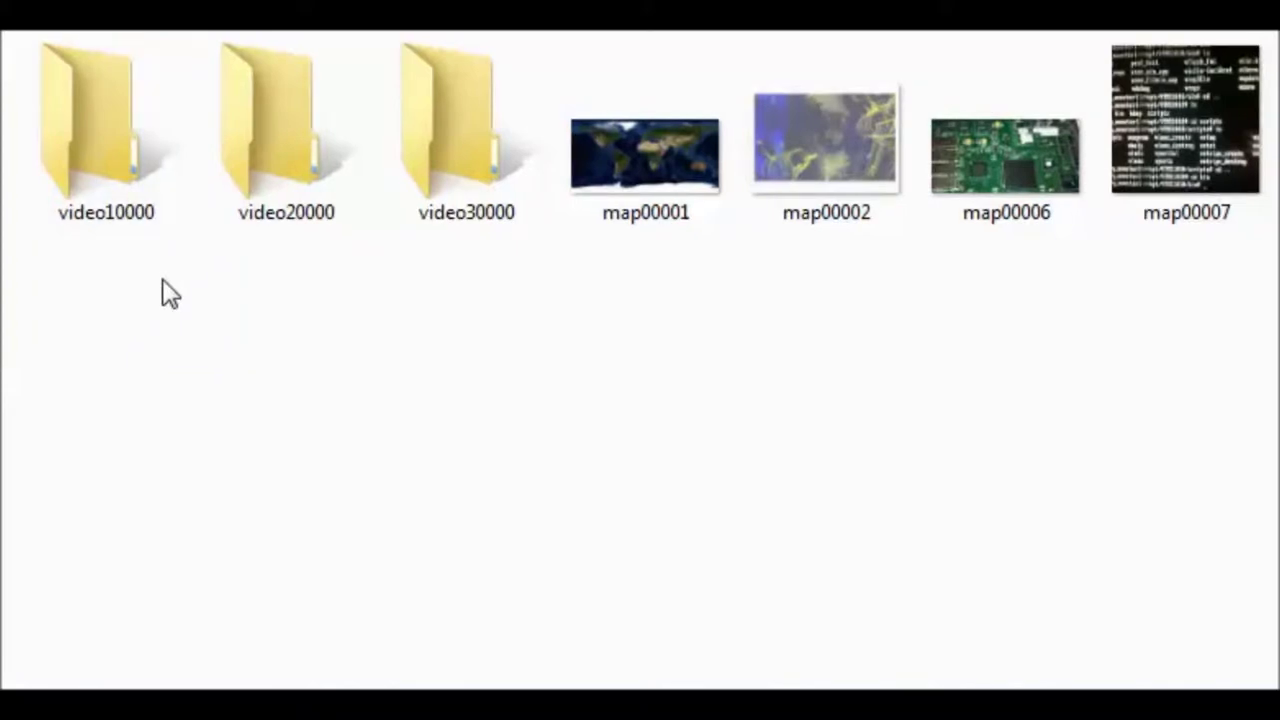
key(BackSpace)
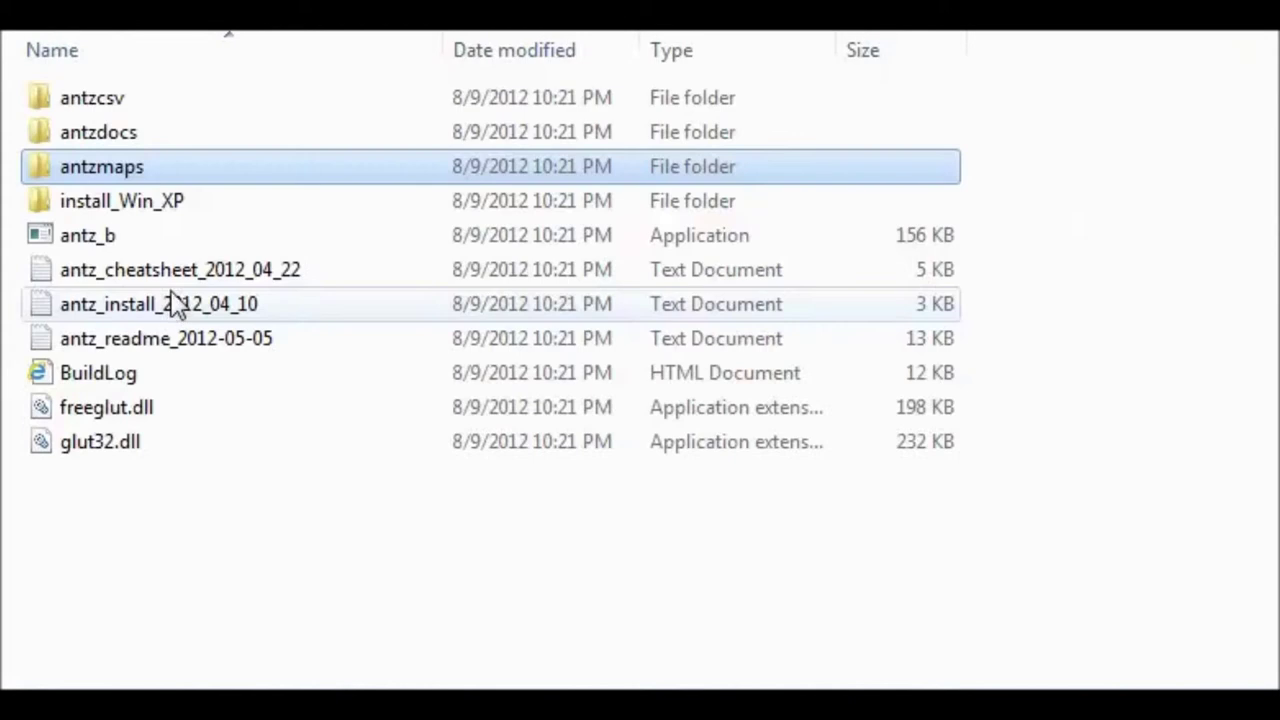
click(138, 218)
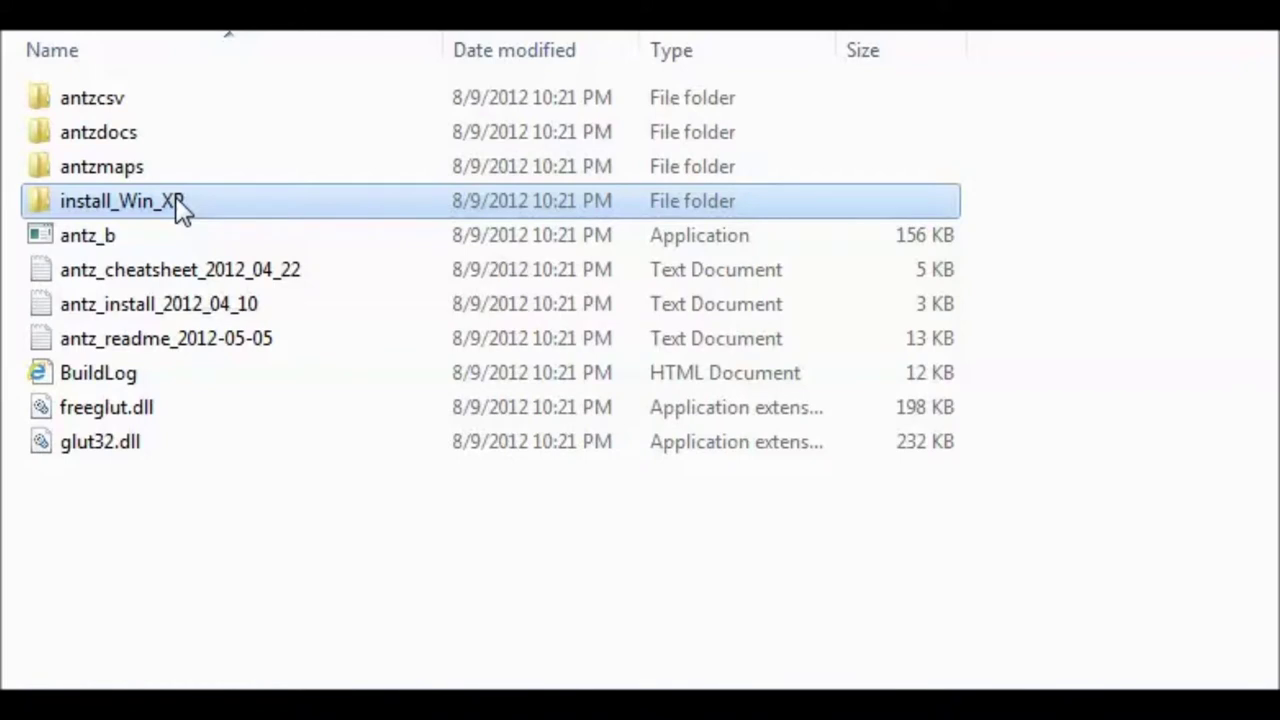
double_click(180, 205)
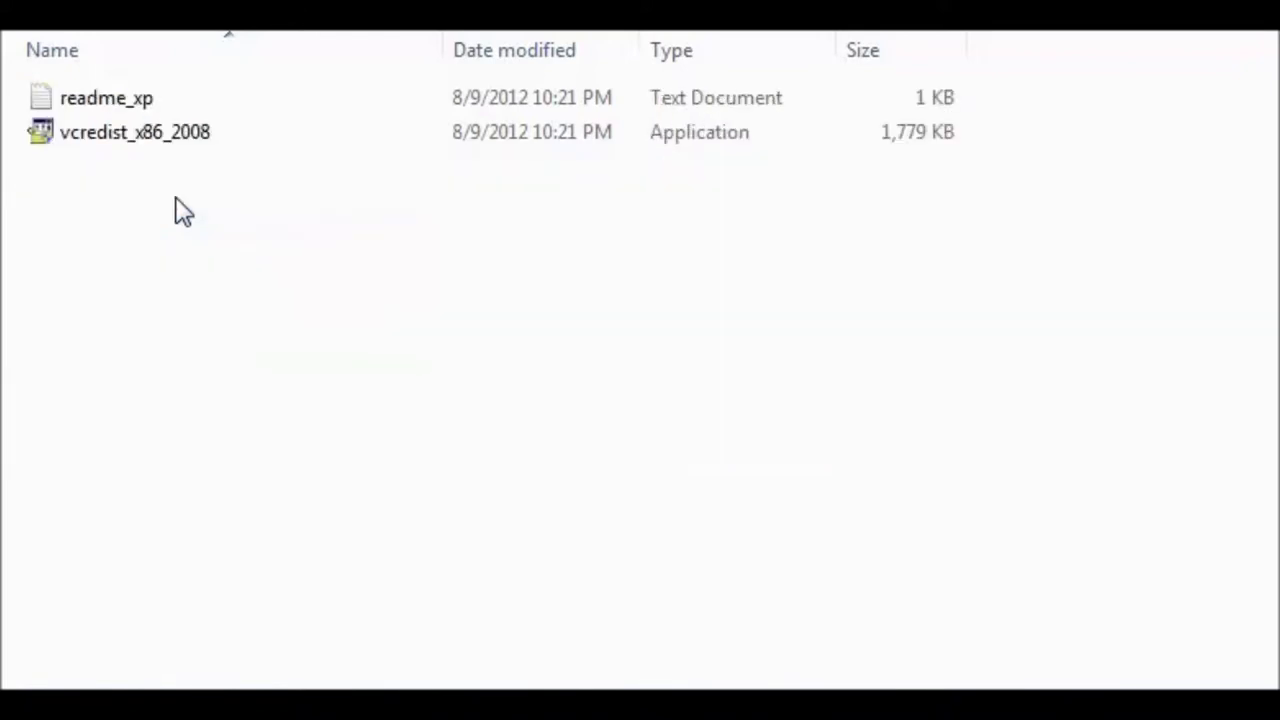
mouse_move(70, 140)
key(BackSpace)
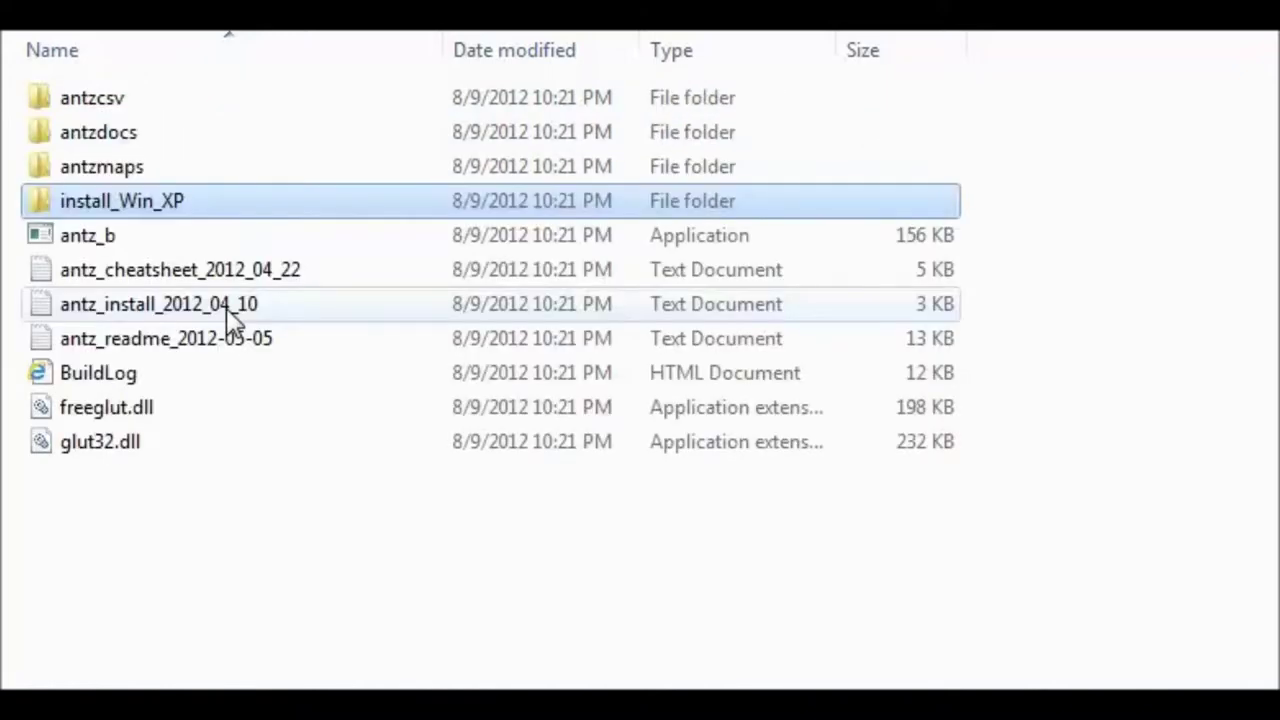
- Launch the antz_b application from the Release folder
click(136, 237)
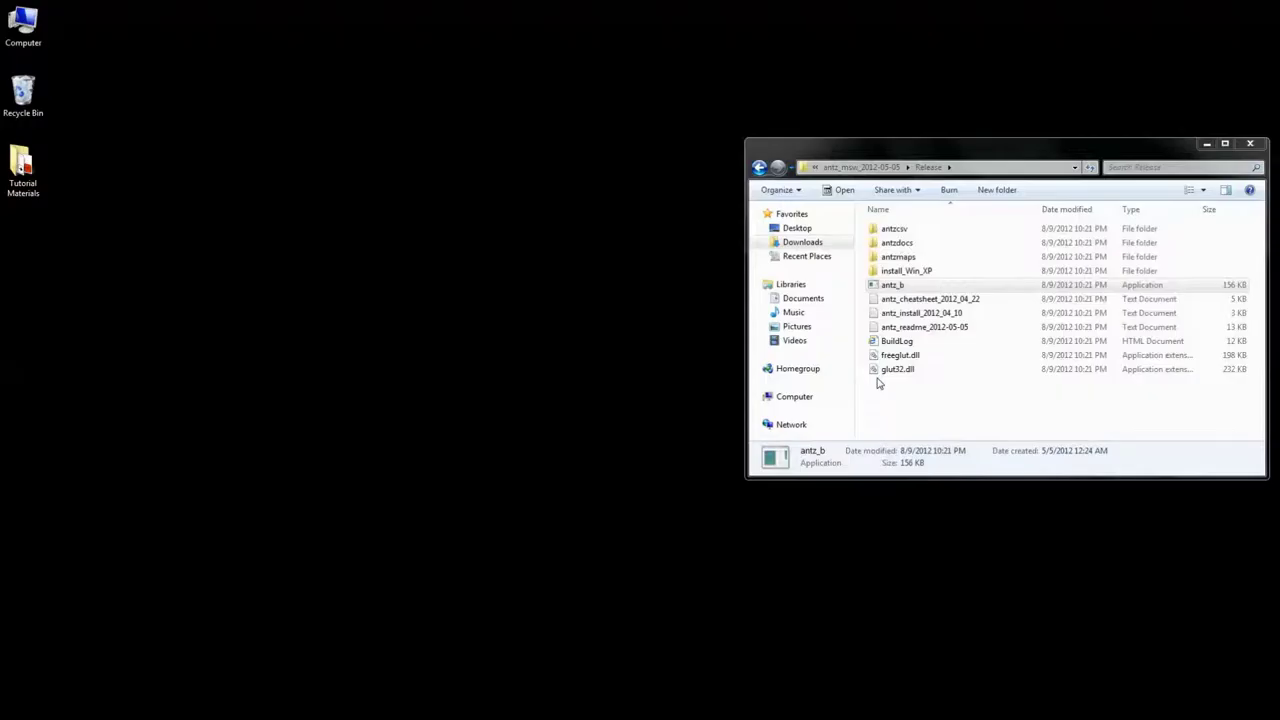
click(890, 287)
double_click(890, 287)
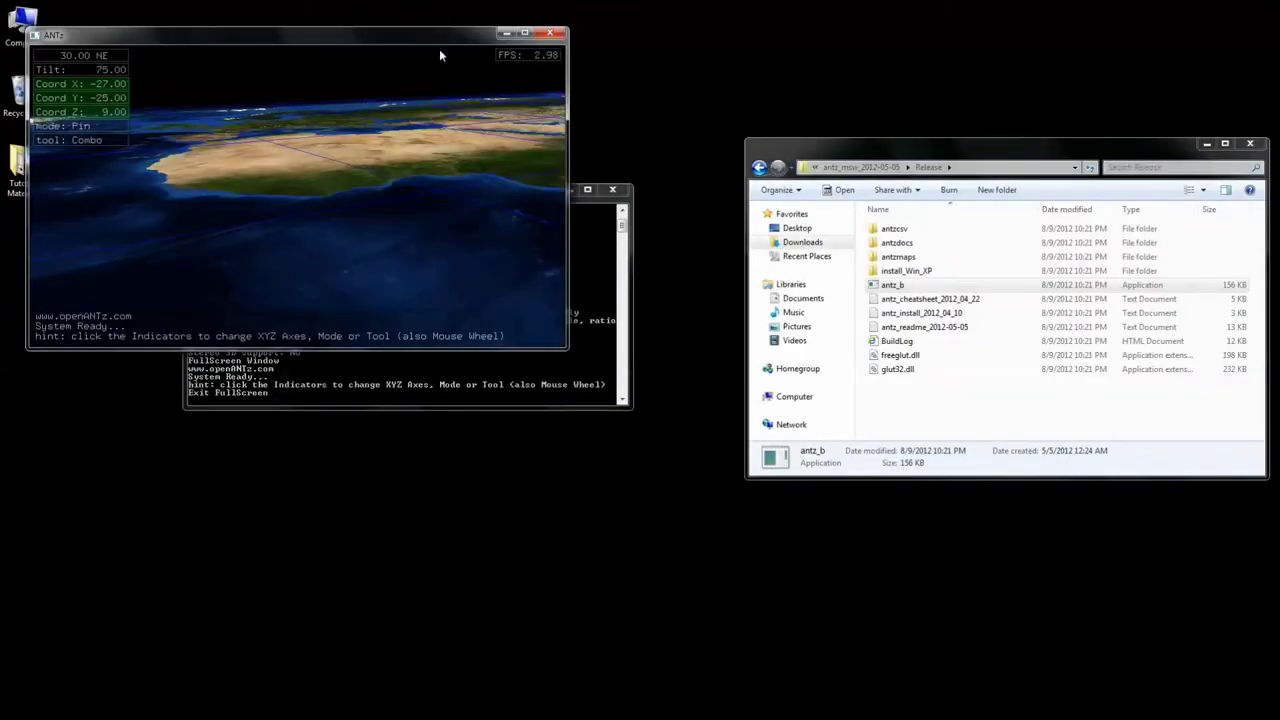
- Move the ANTz graphing window clear of the console window and make the console window taller
drag(439, 44, 1096, 149)
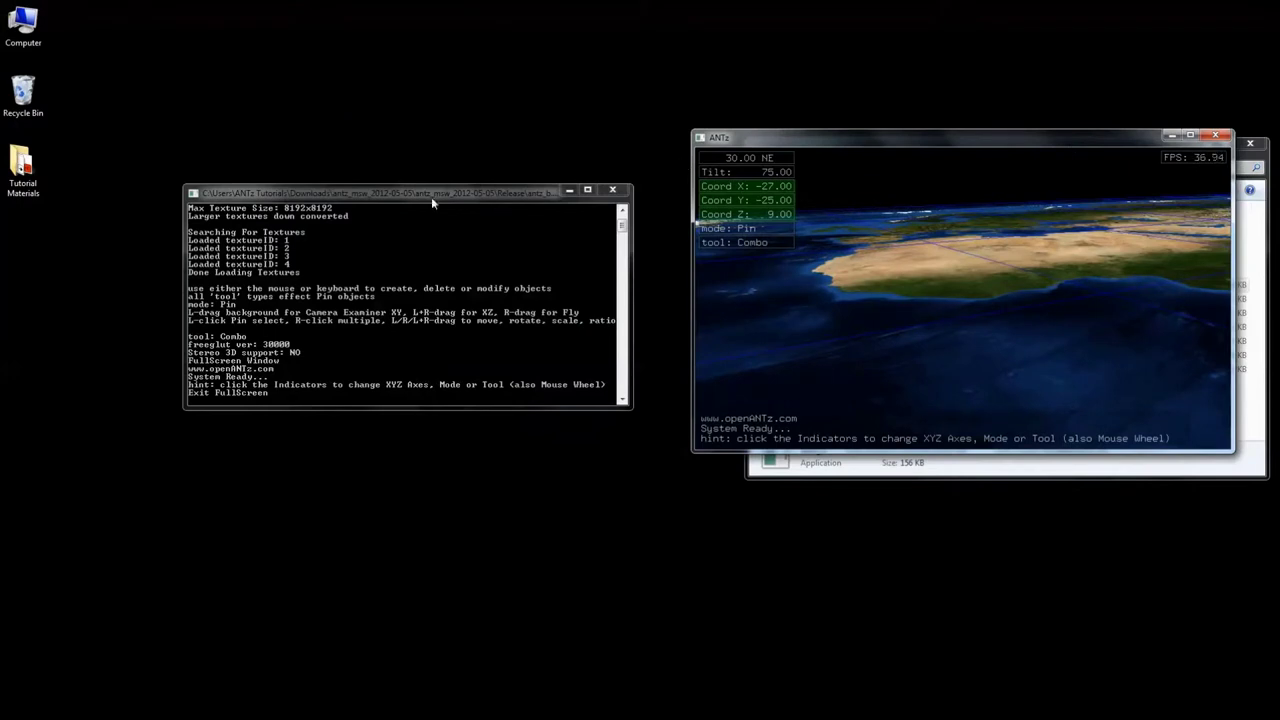
click(397, 201)
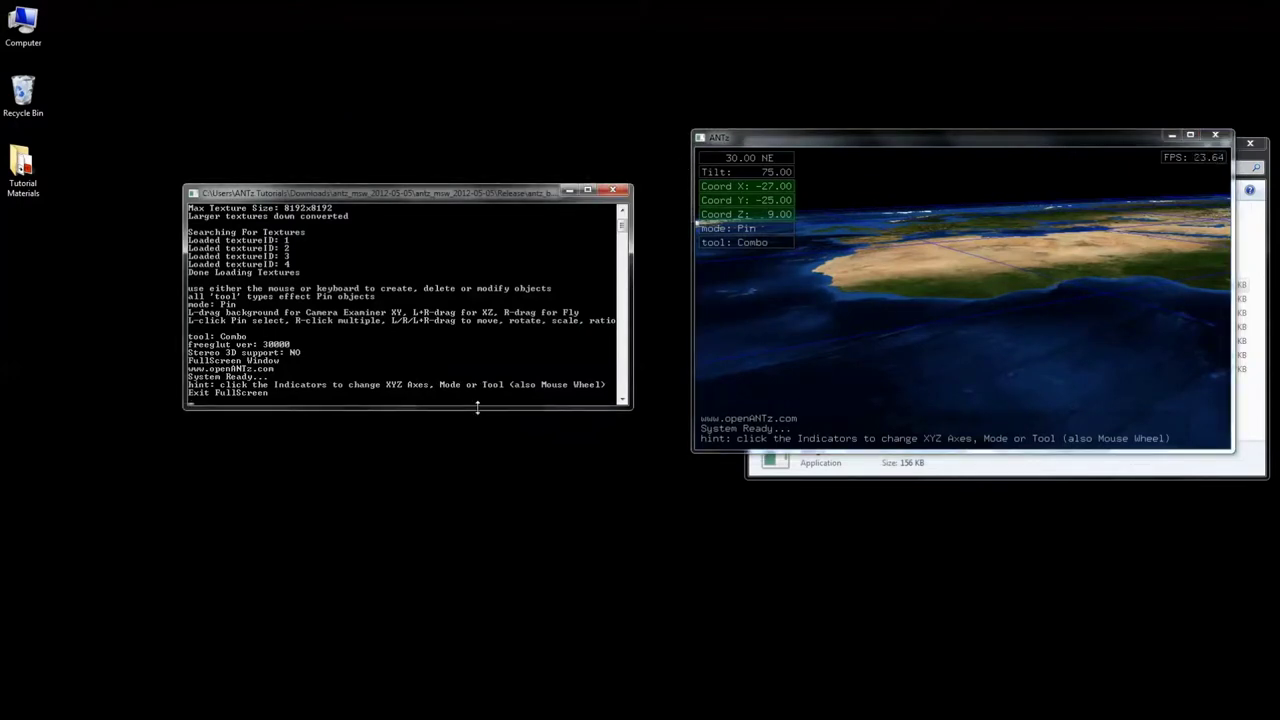
drag(477, 406, 497, 578)
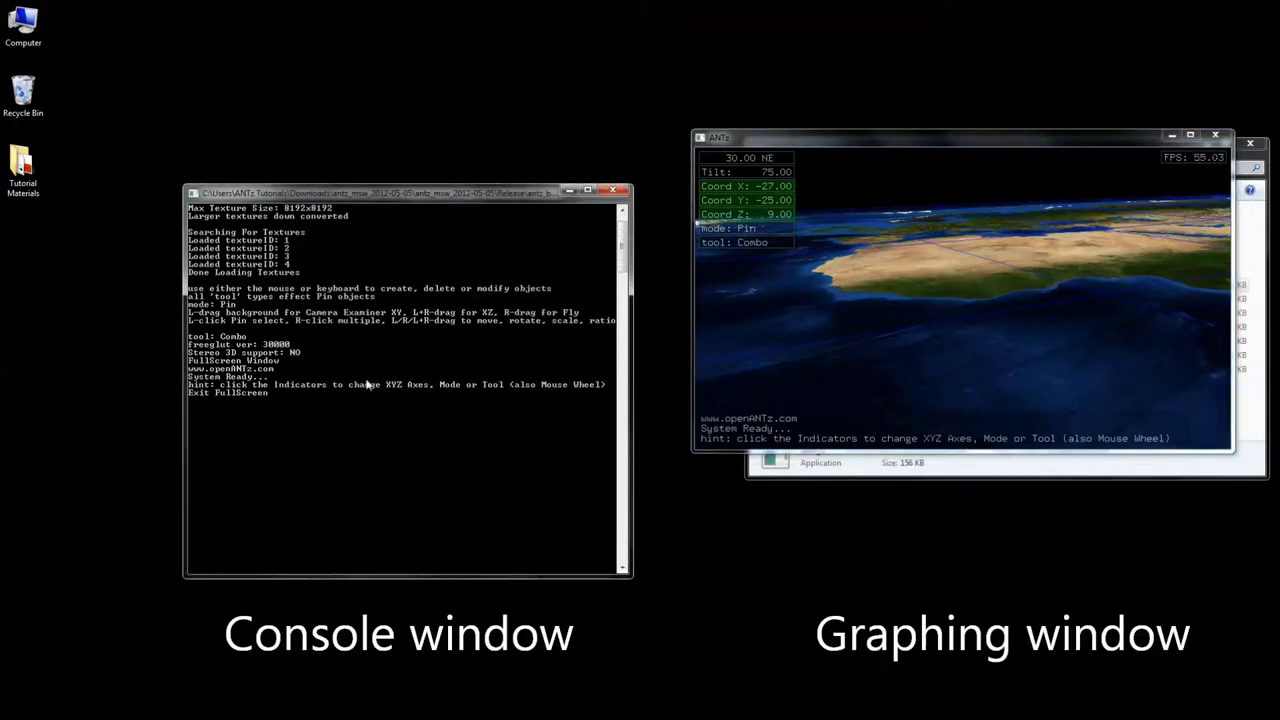
- Create a new root pin in the ANTz graphing window and switch the mode from Pin to Camera
click(953, 271)
drag(926, 298, 1047, 334)
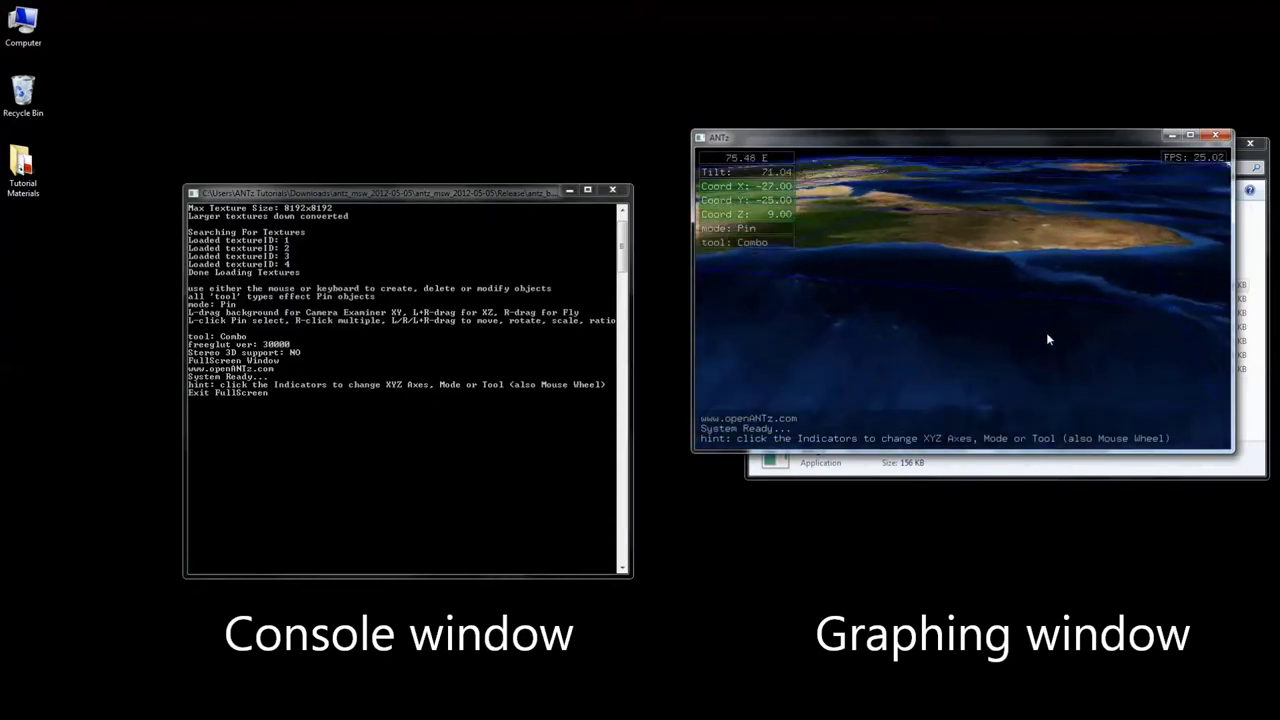
key(n)
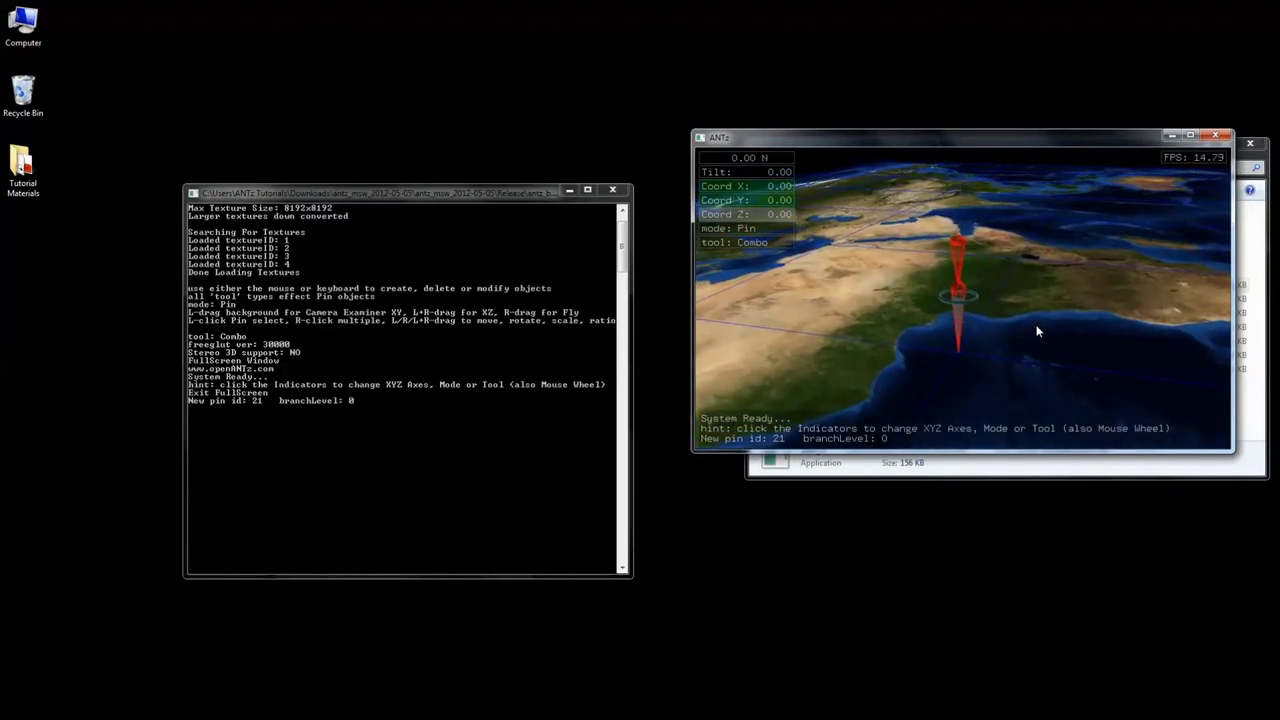
click(768, 229)
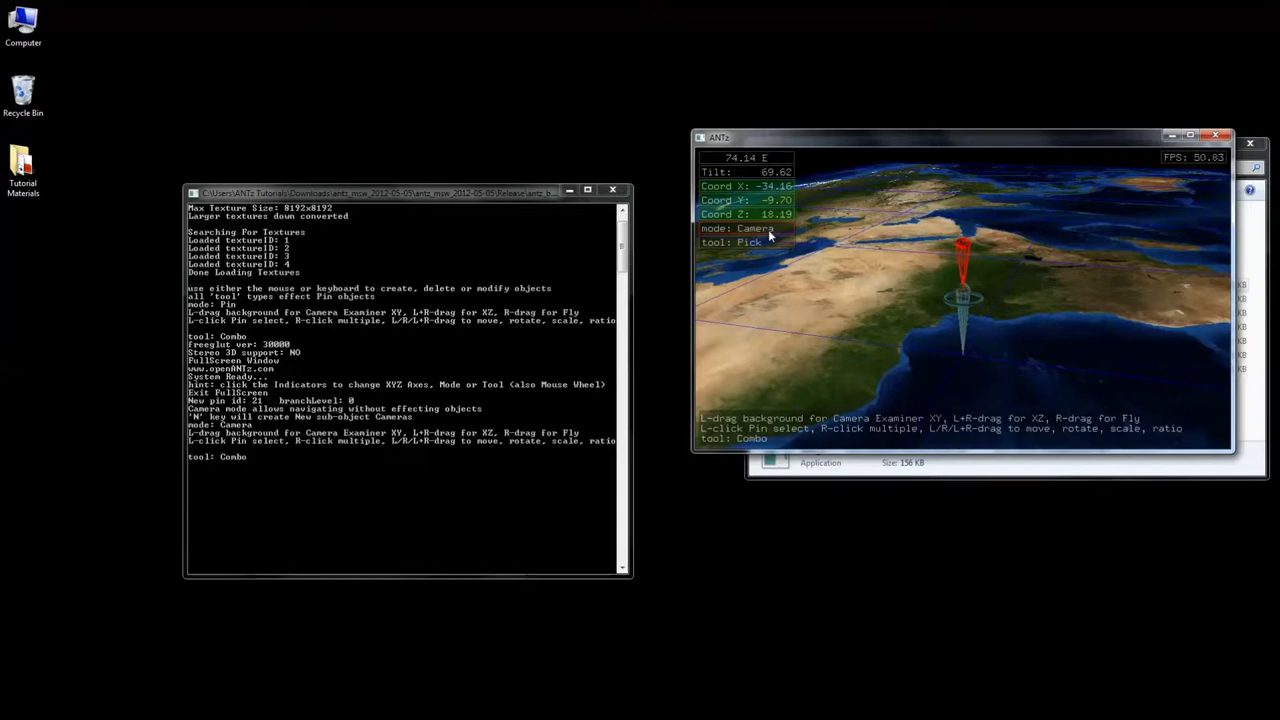
- Cycle the mode through Grid, Pin and Camera, switch the tool to Move, and finish in Pin mode
click(768, 229)
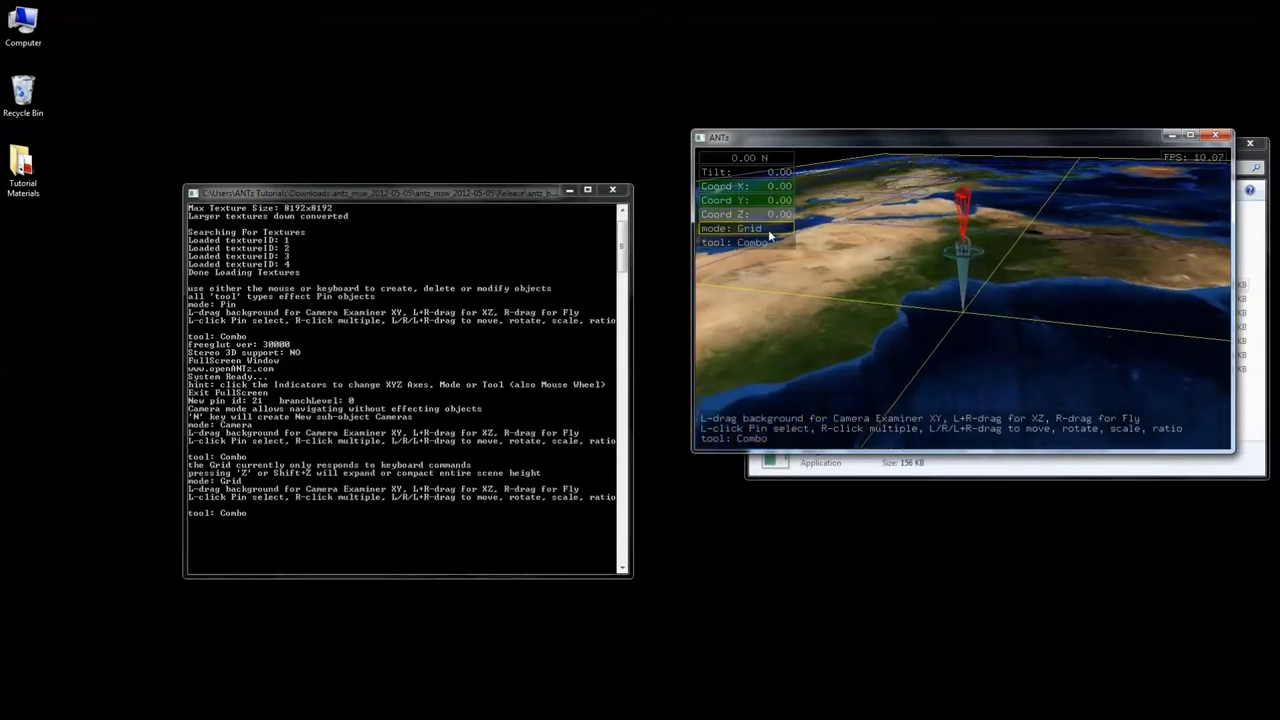
click(768, 229)
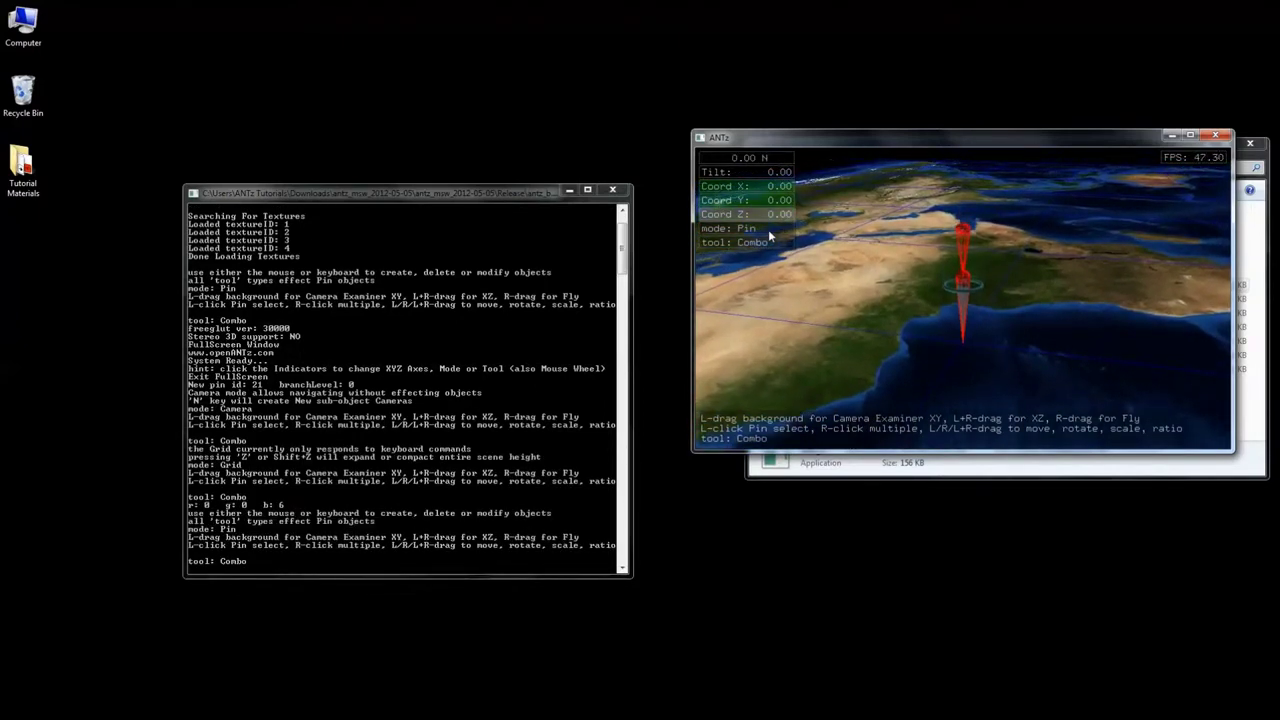
click(768, 229)
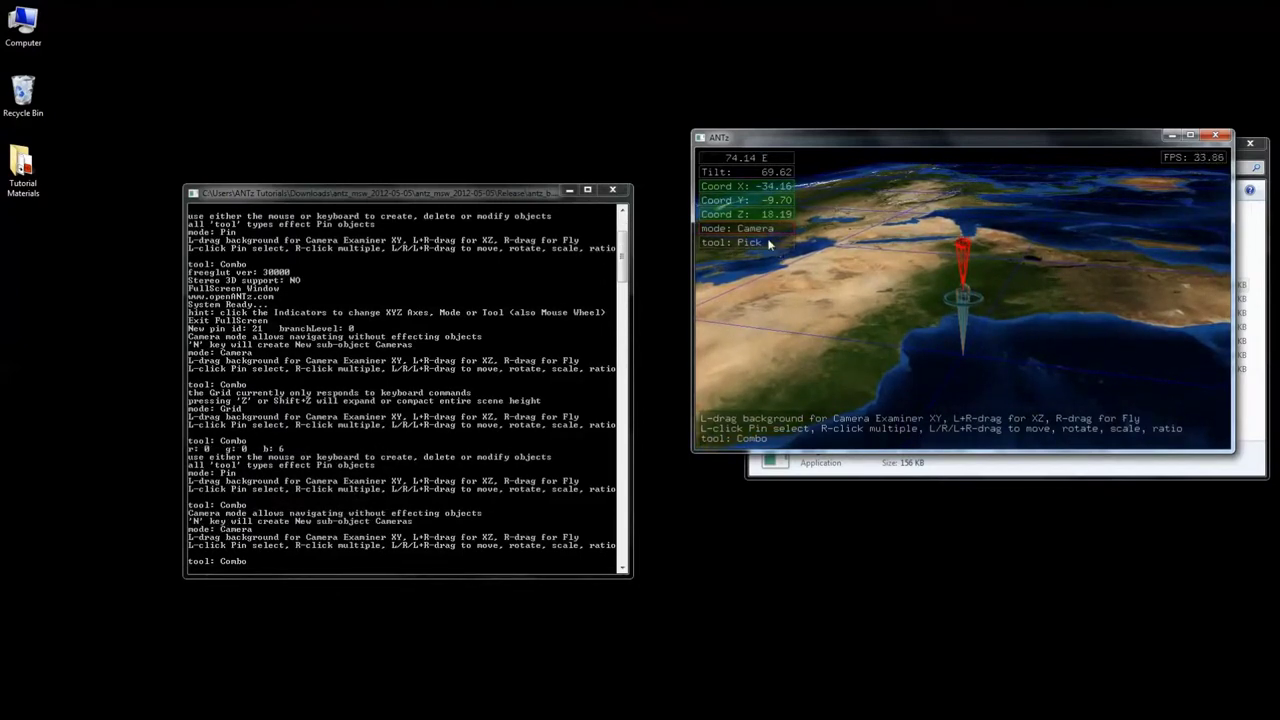
click(752, 231)
click(755, 245)
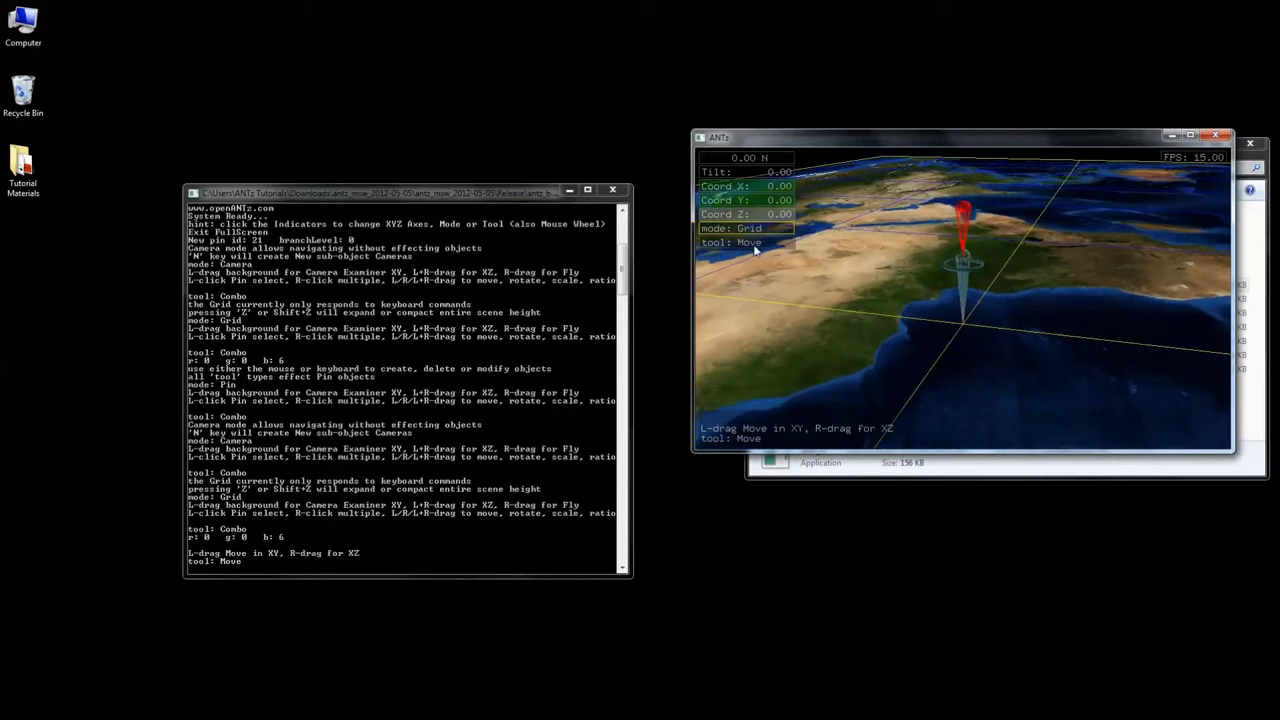
click(752, 232)
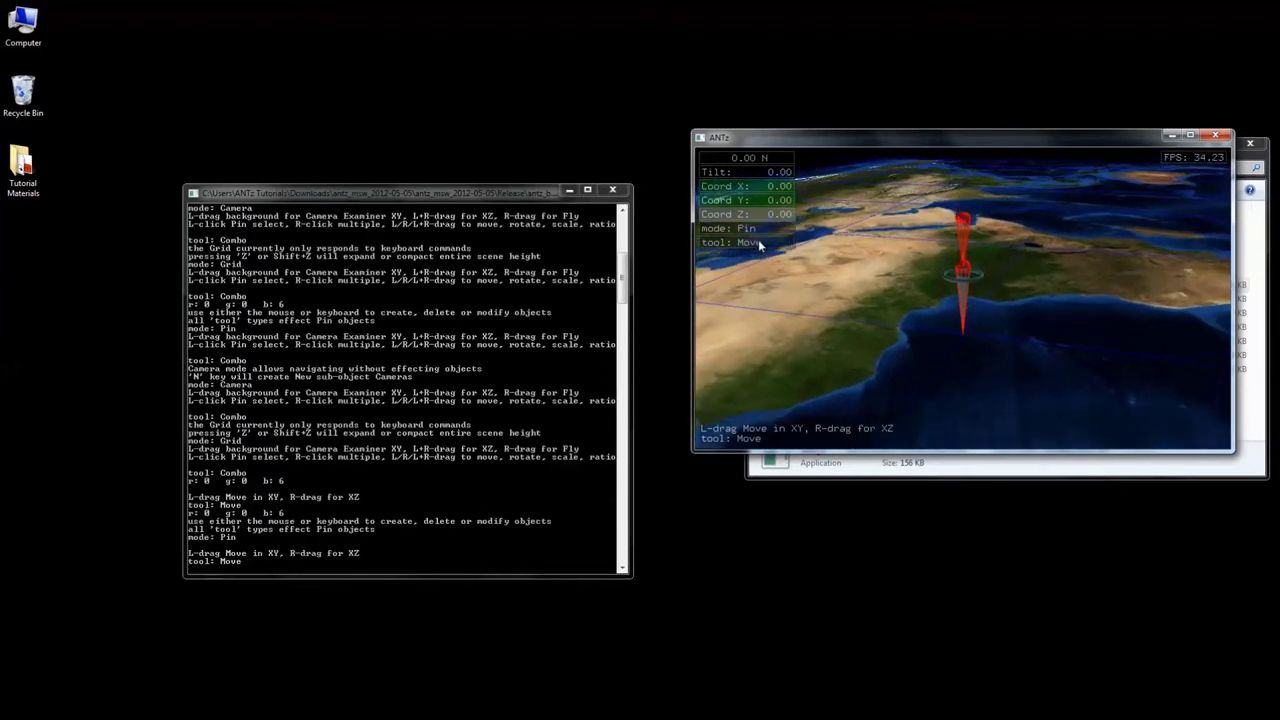
- Cycle through the available tools after Move, including Rotate, Size, Pick, Info, Hide and Topo
click(758, 242)
click(758, 242)
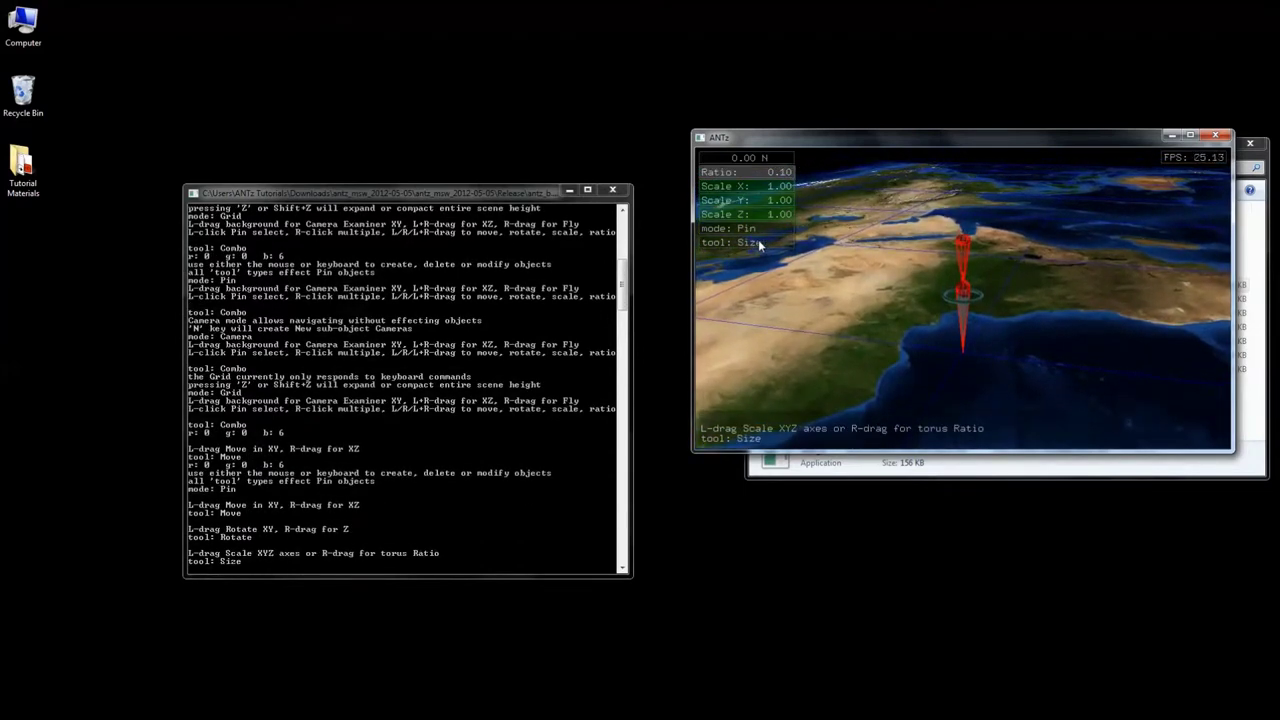
click(758, 242)
click(758, 242)
click(758, 242)
click(758, 242)
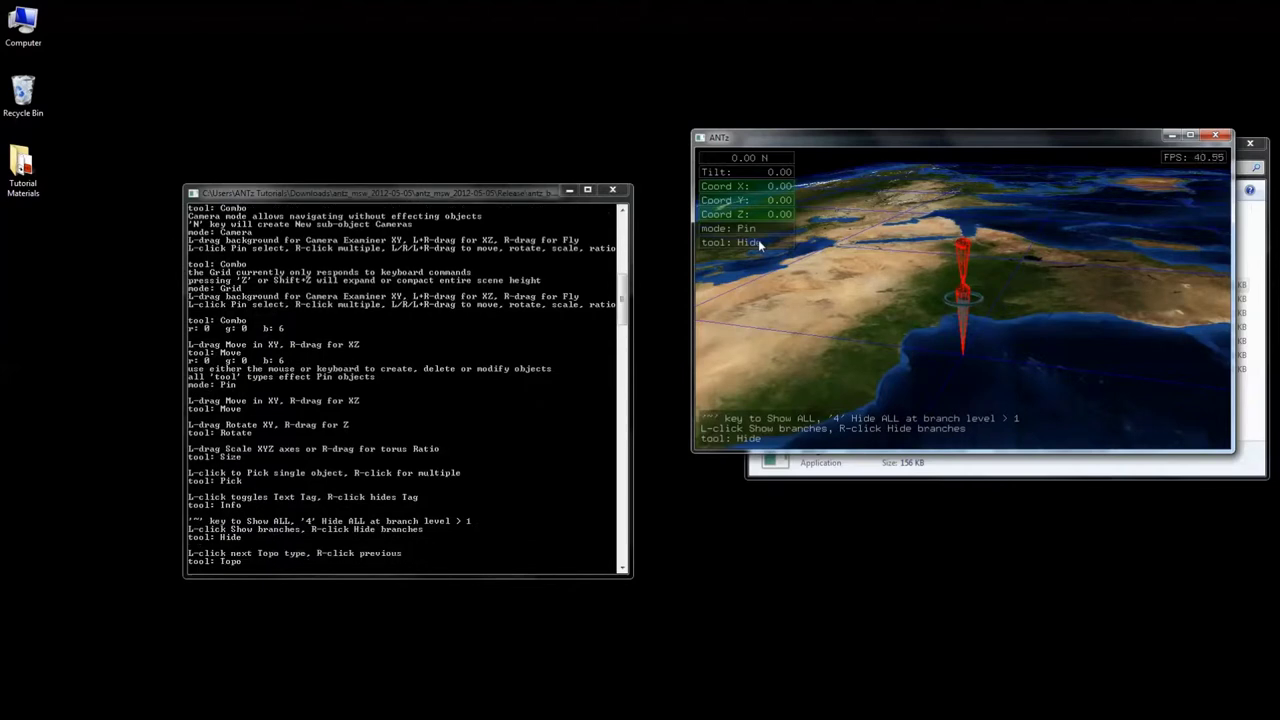
click(758, 242)
click(758, 242)
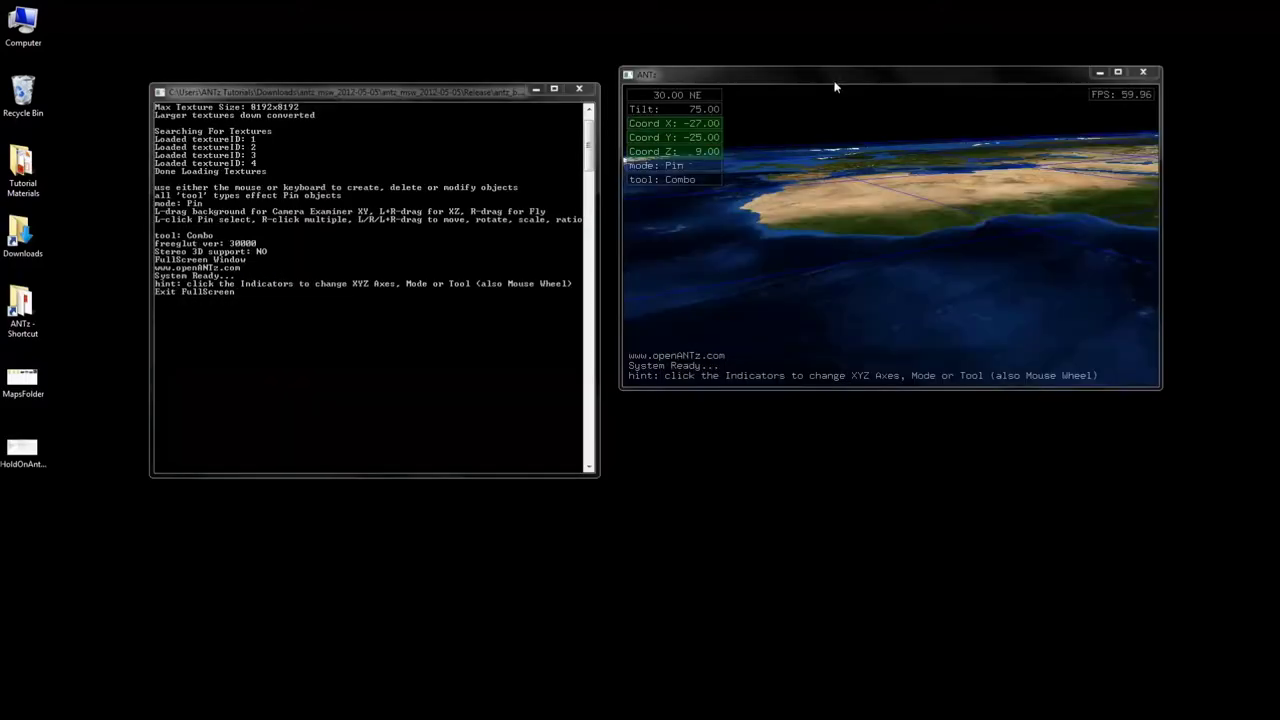
- Reposition the ANTz graphing window, resize it to about 700x625, and close it
drag(828, 73, 812, 57)
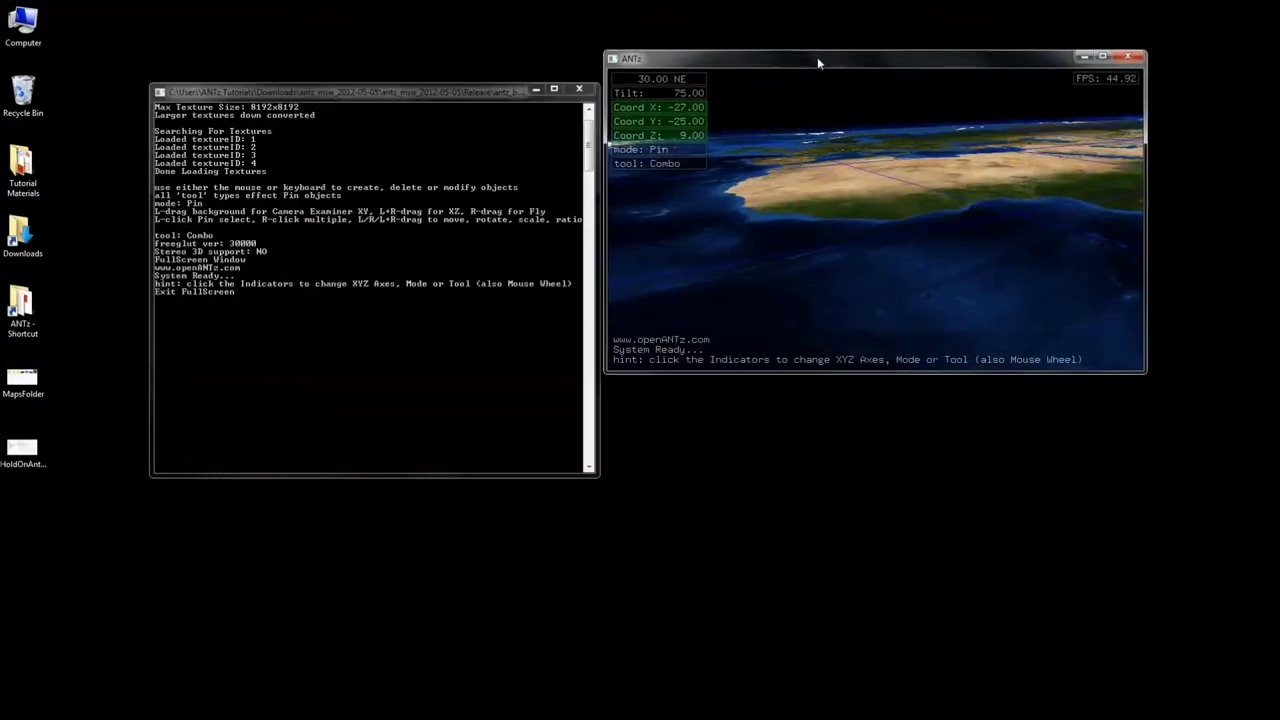
drag(1145, 373, 1062, 483)
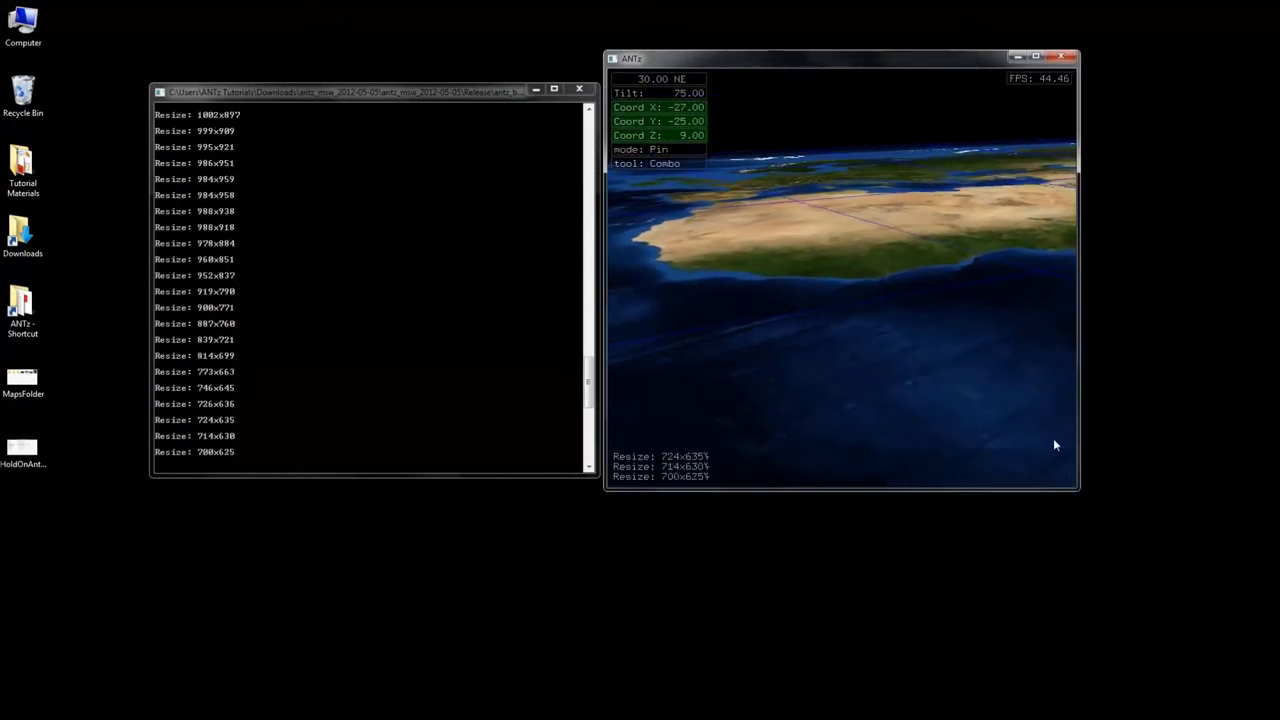
click(1064, 57)
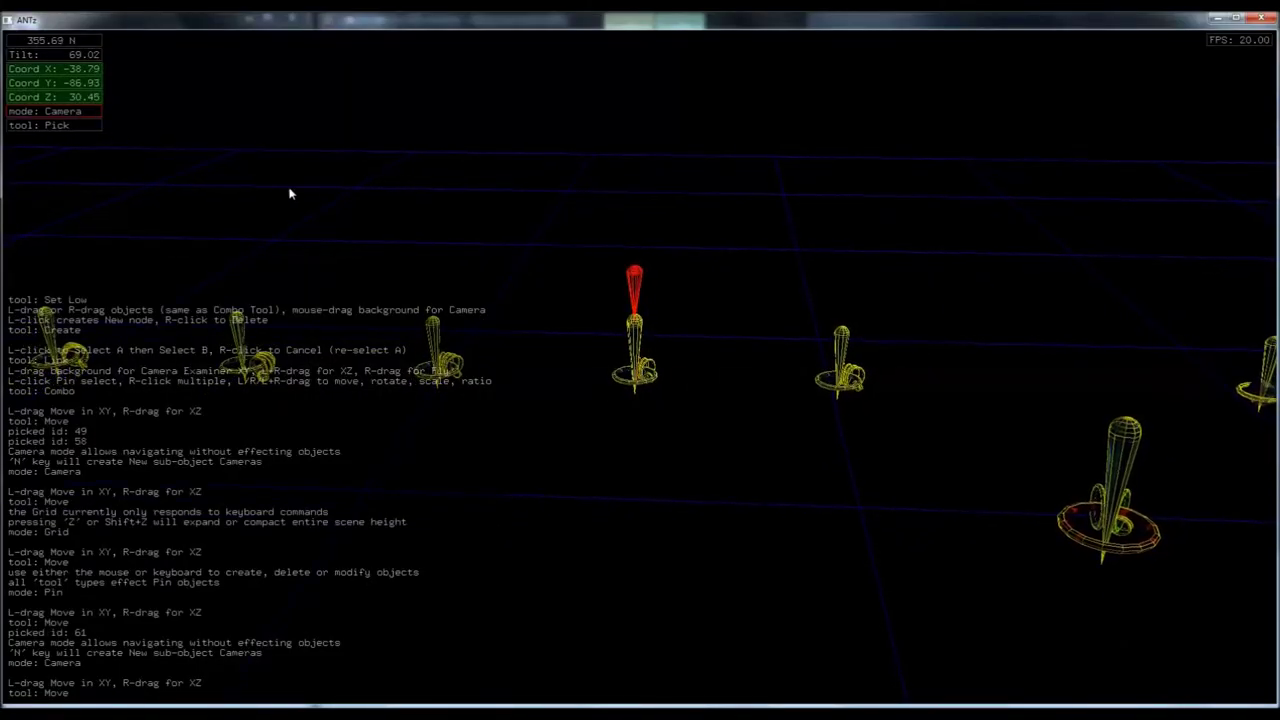
- In Pin mode, select the ring on the central root pin and add 13 child rings to it
drag(290, 193, 717, 249)
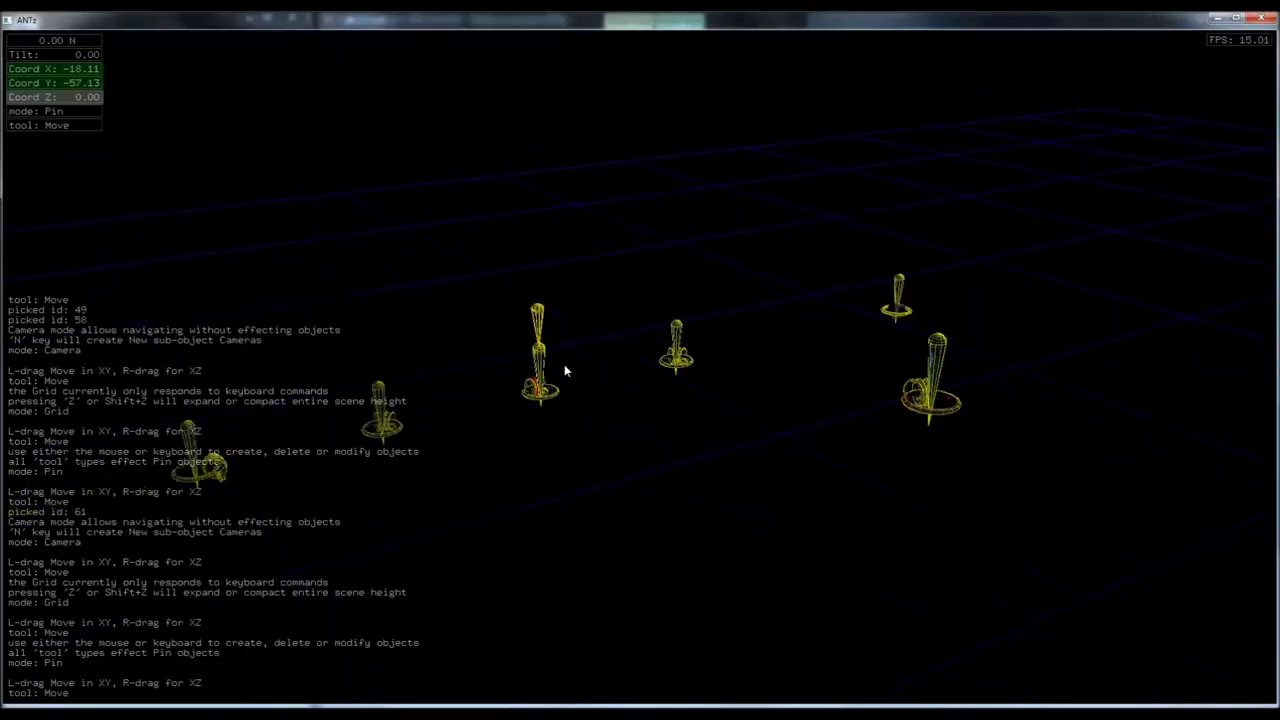
click(568, 369)
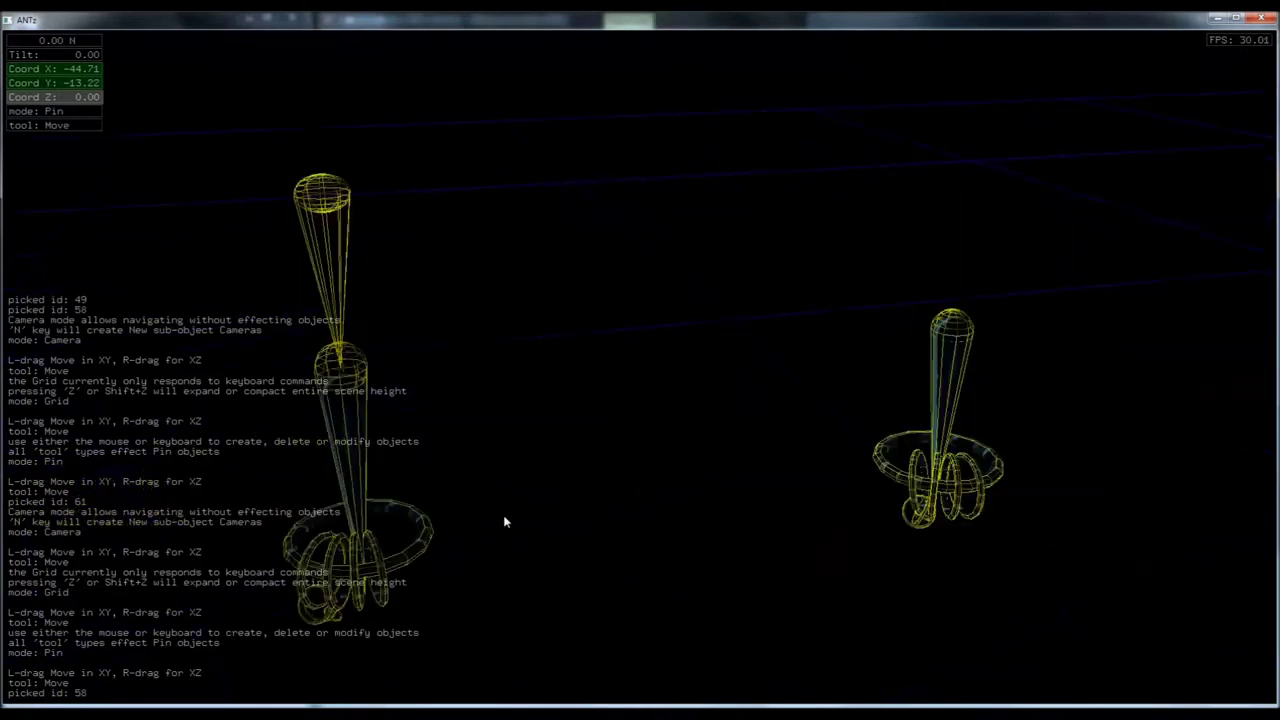
click(652, 576)
key(n)
key(n)
key(n)
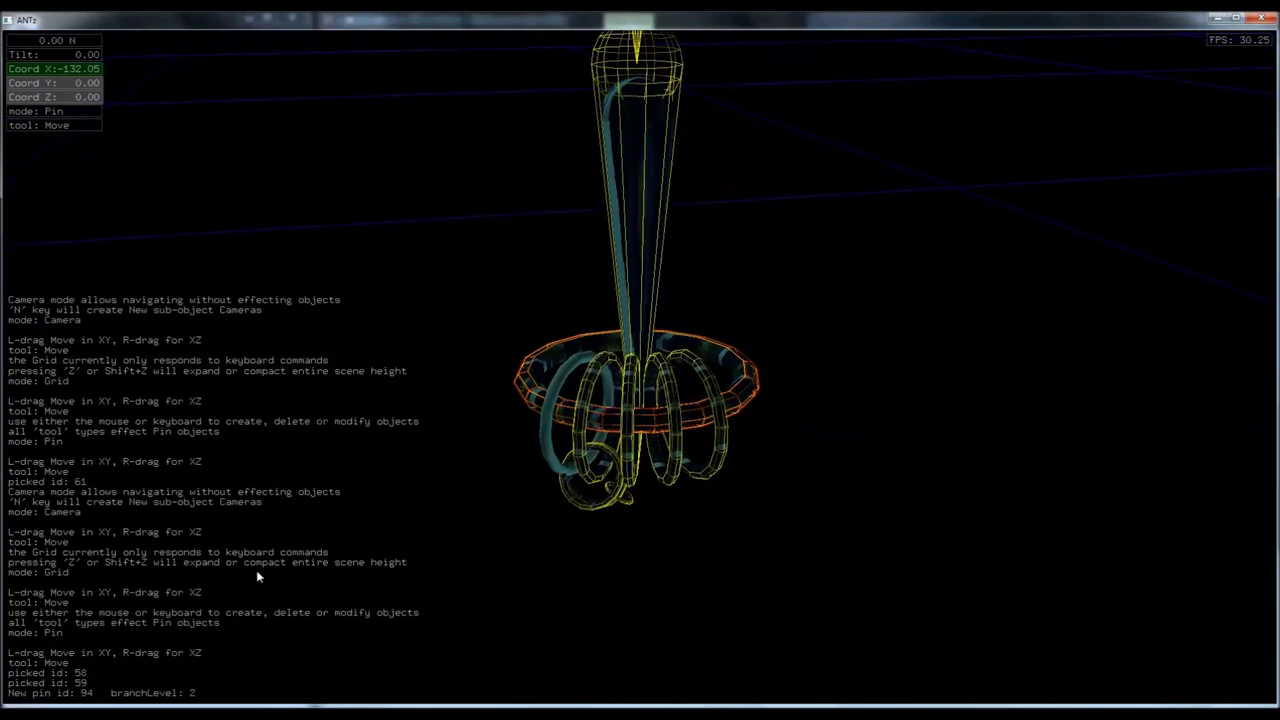
key(n)
key(n)
key(n)
key(n)
key(n)
key(n)
key(n)
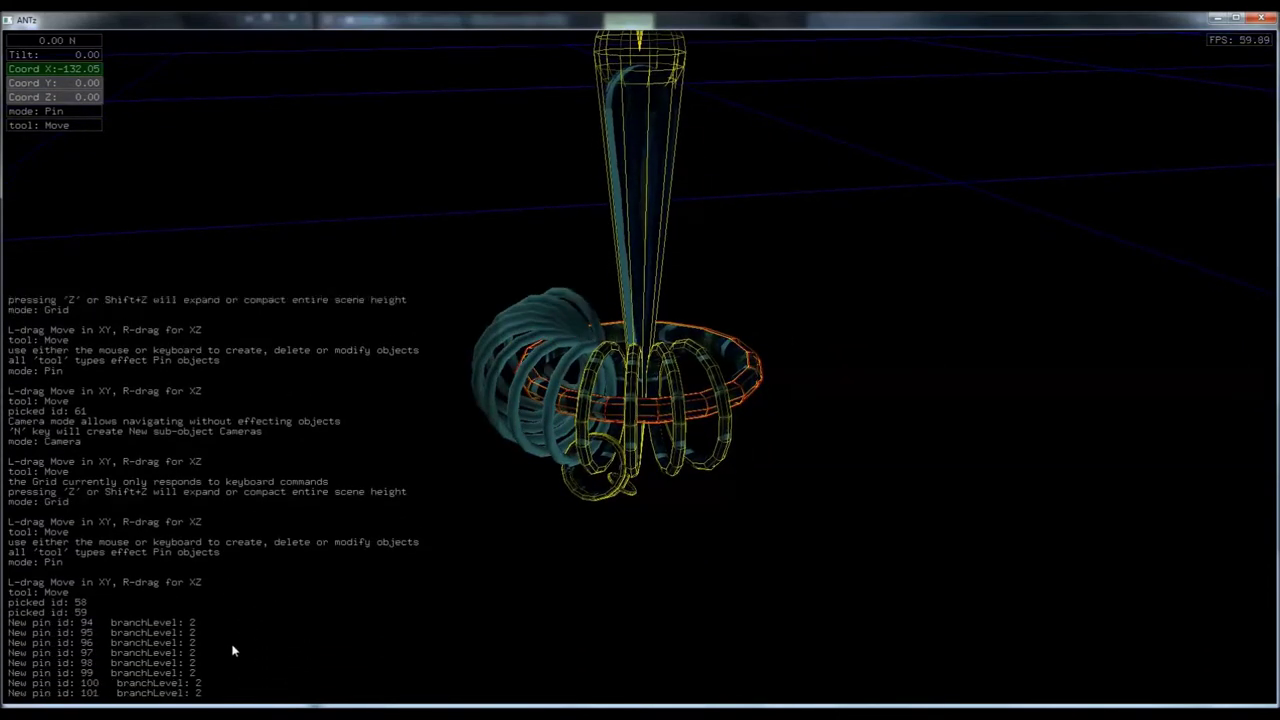
key(n)
key(n)
key(n)
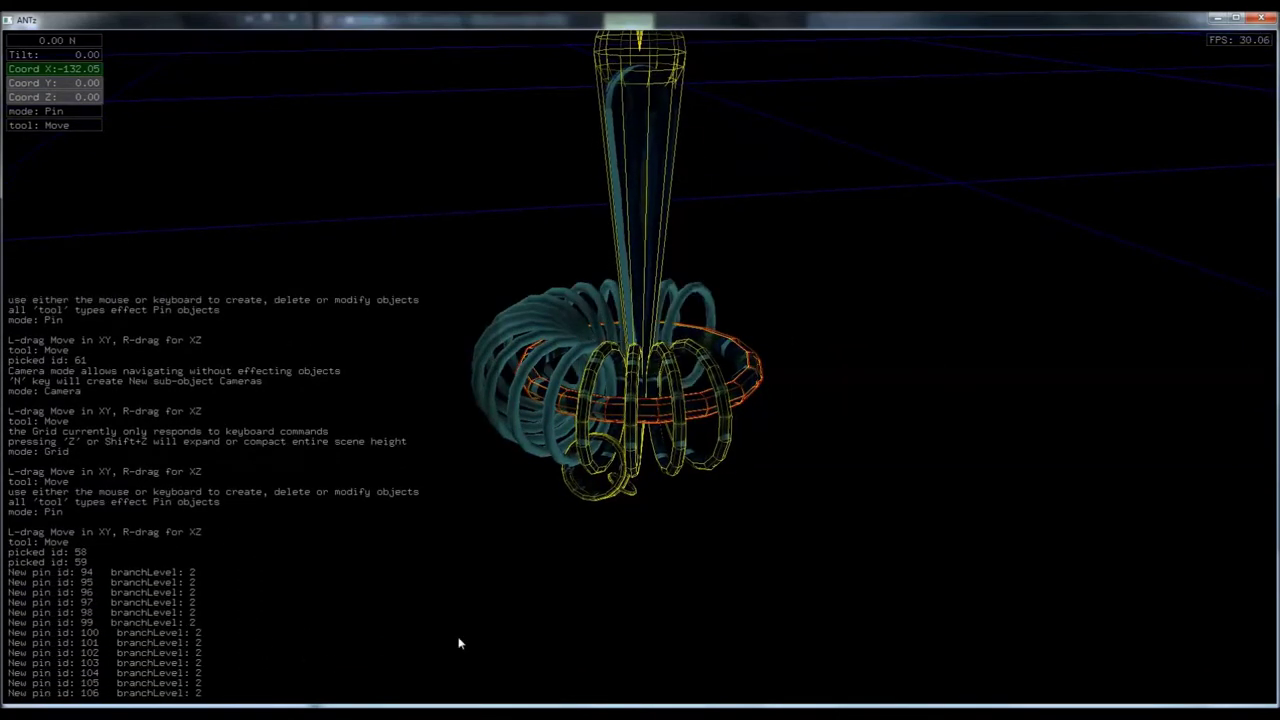
right_drag(645, 411, 1037, 341)
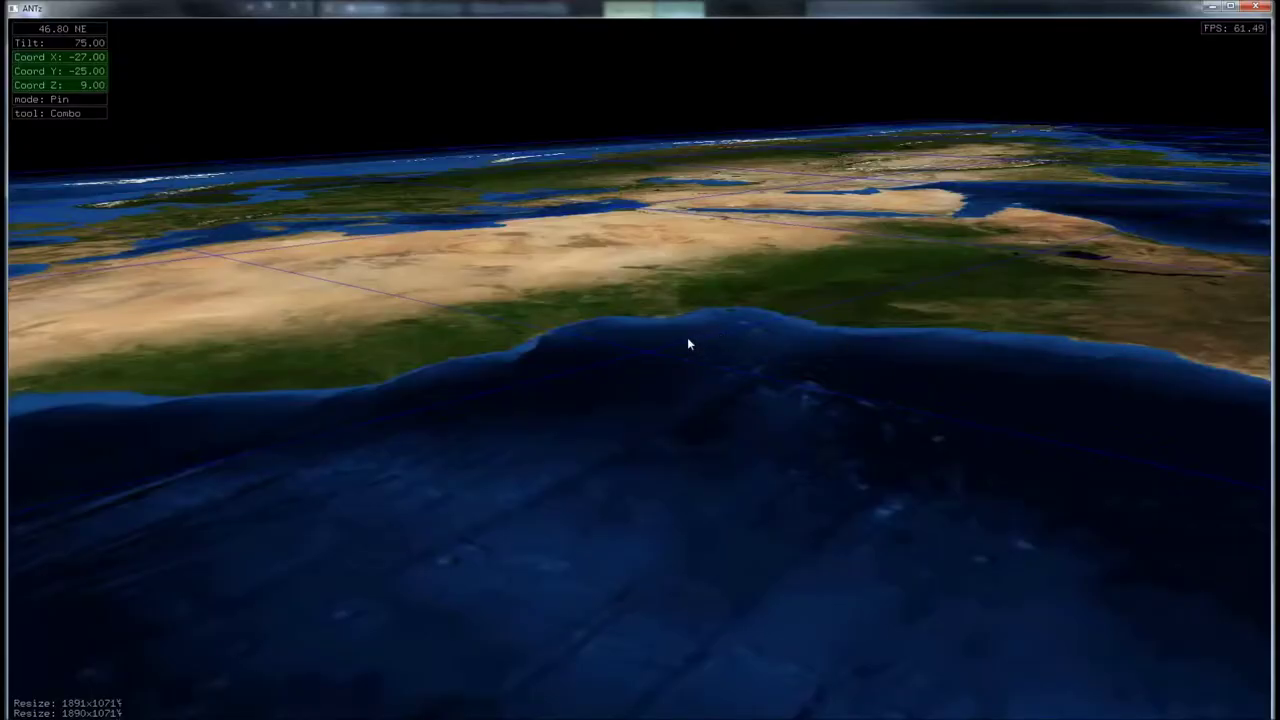
- Create a new root pin on the world map, make the camera active and move the view around the pin
key(n)
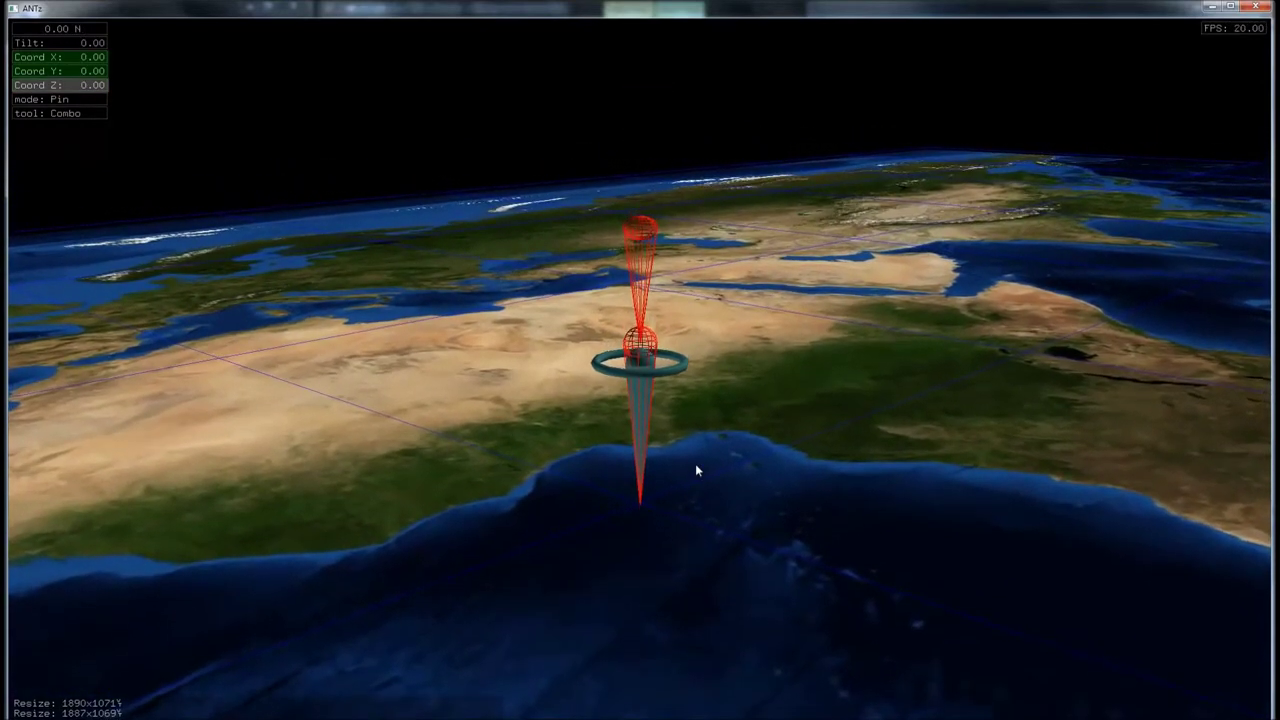
key(c)
right_drag(670, 631, 672, 615)
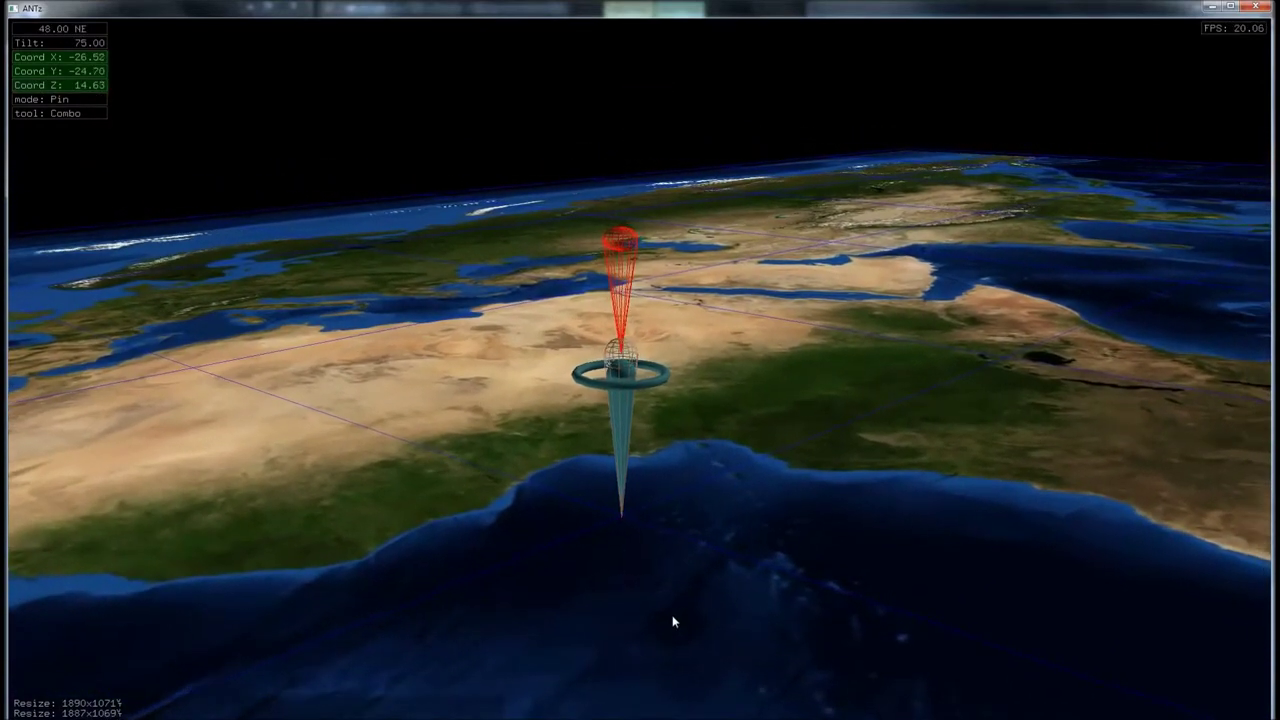
drag(672, 615, 720, 397)
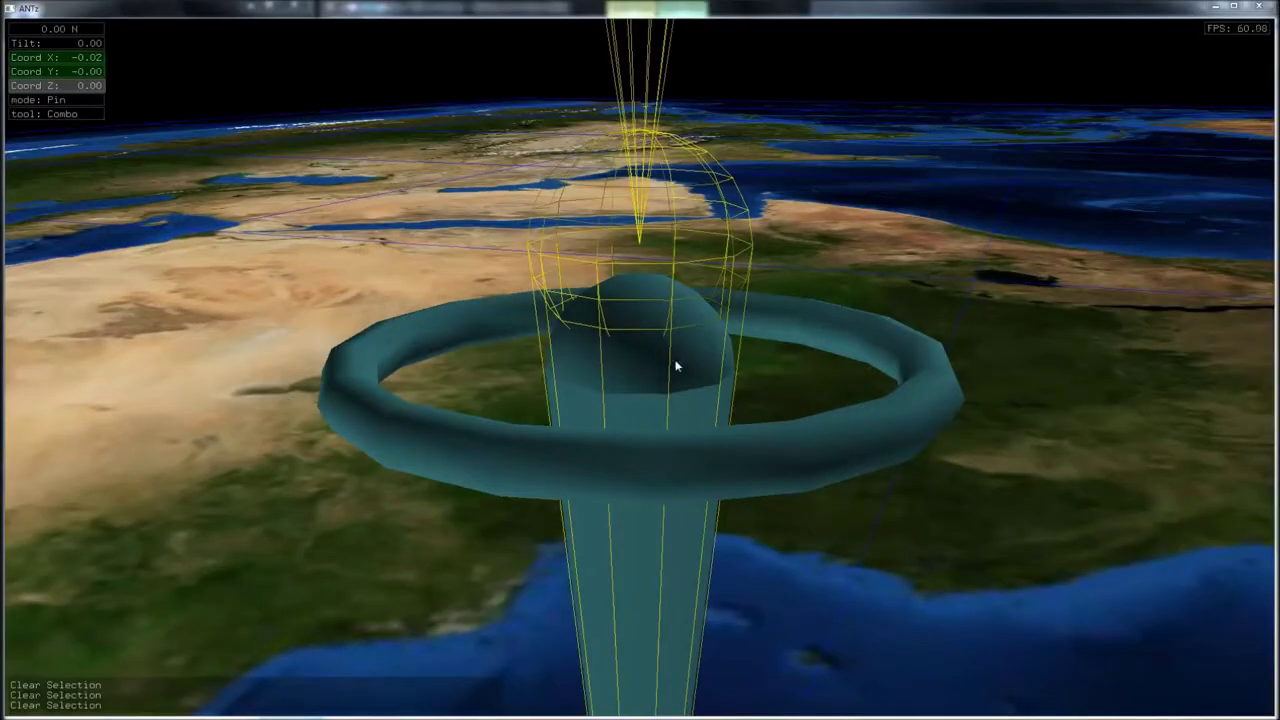
- Practise selecting and deselecting the root pin and its ring in turn, finishing with the ring selected
click(664, 367)
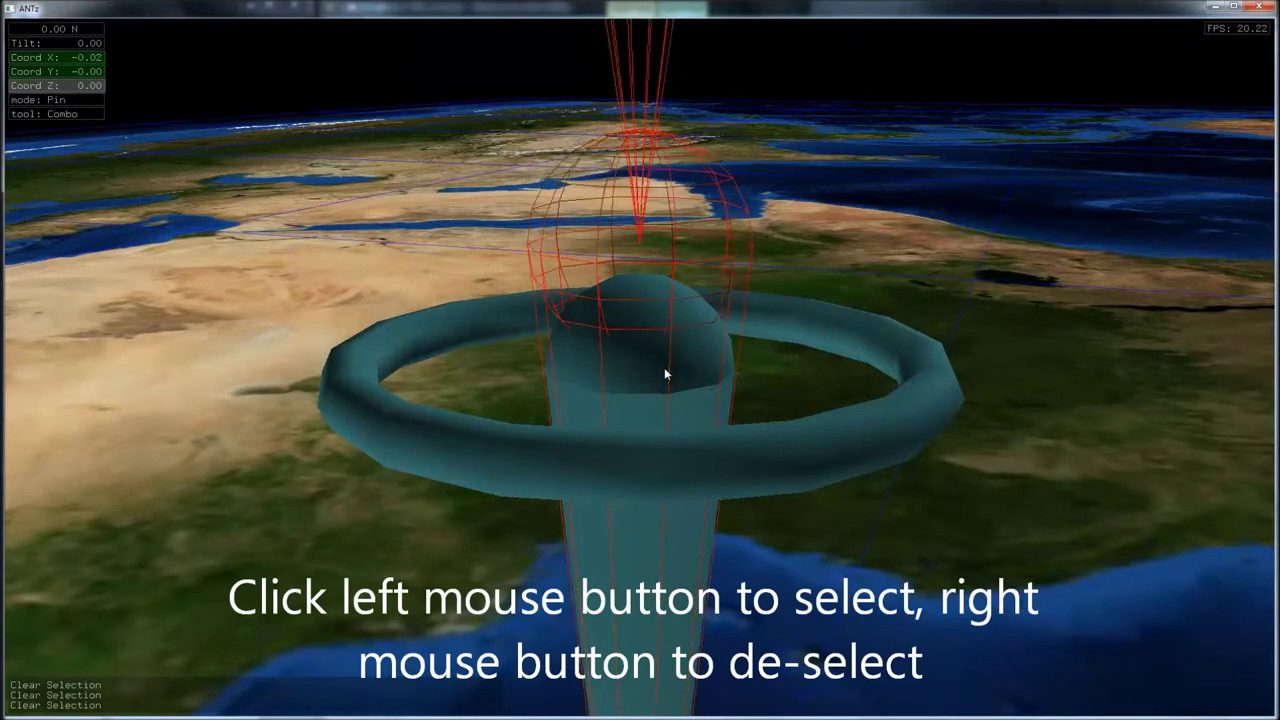
right_click(693, 352)
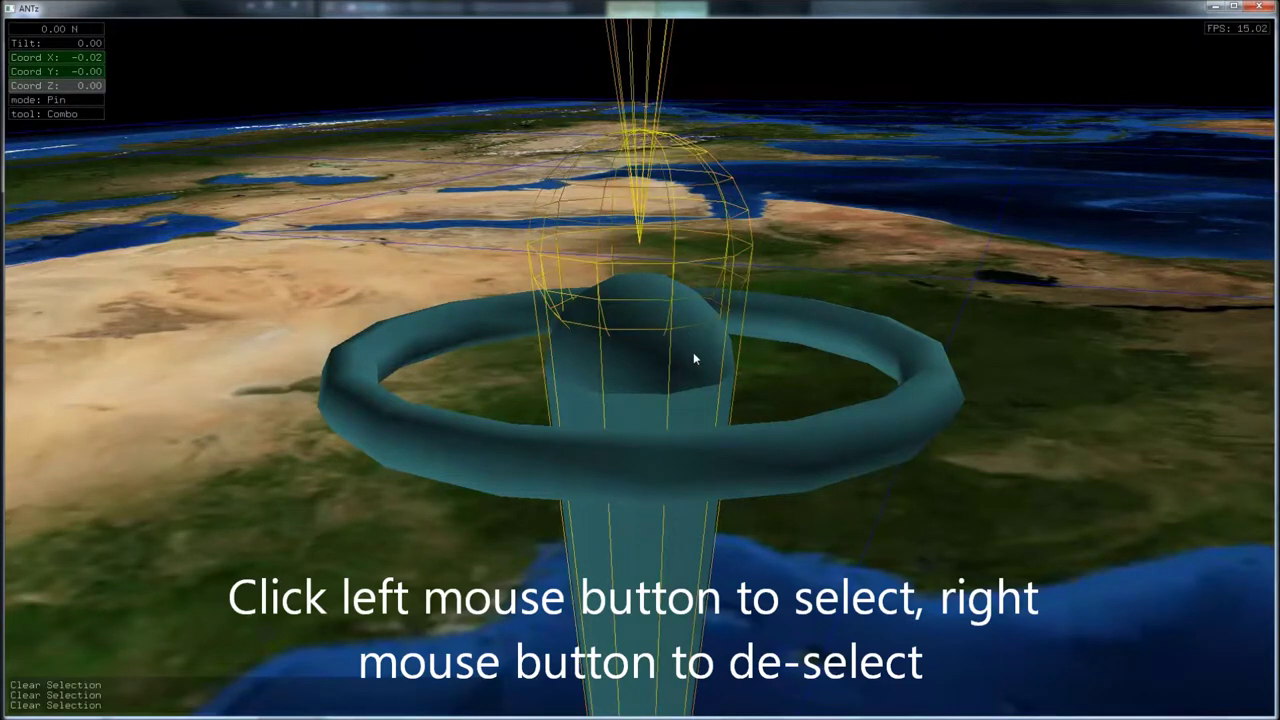
click(809, 325)
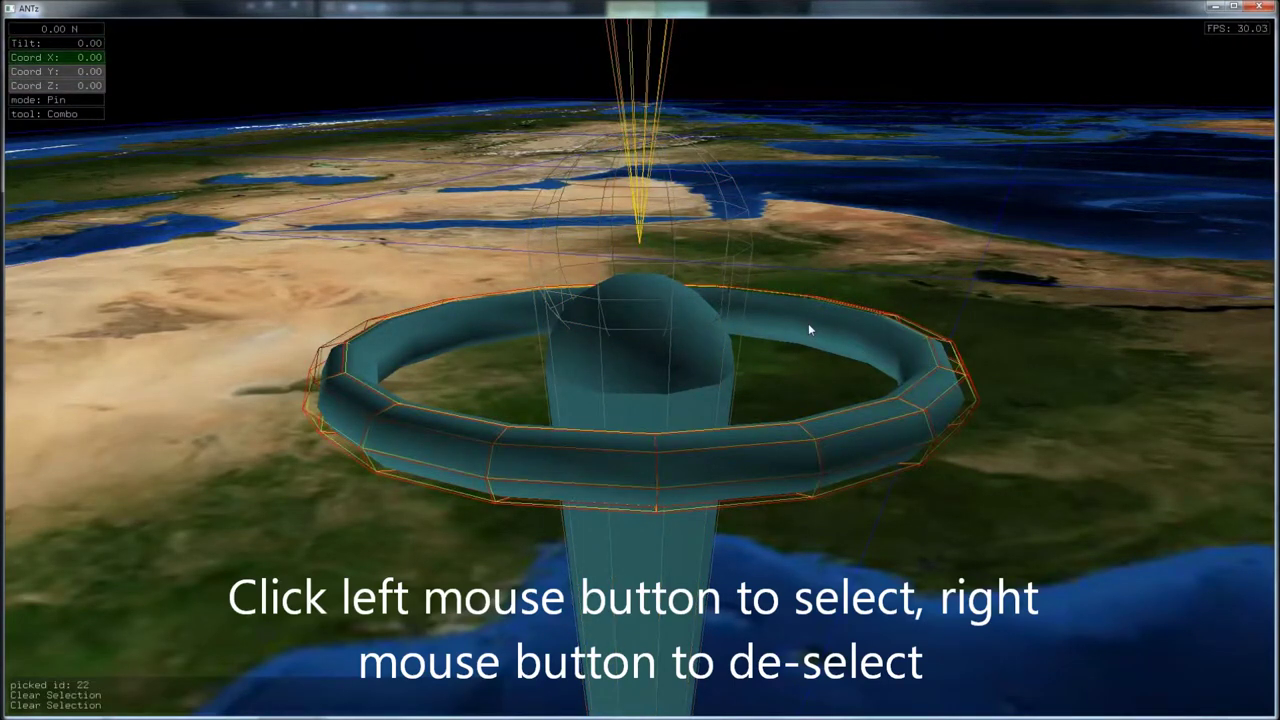
click(625, 414)
click(646, 393)
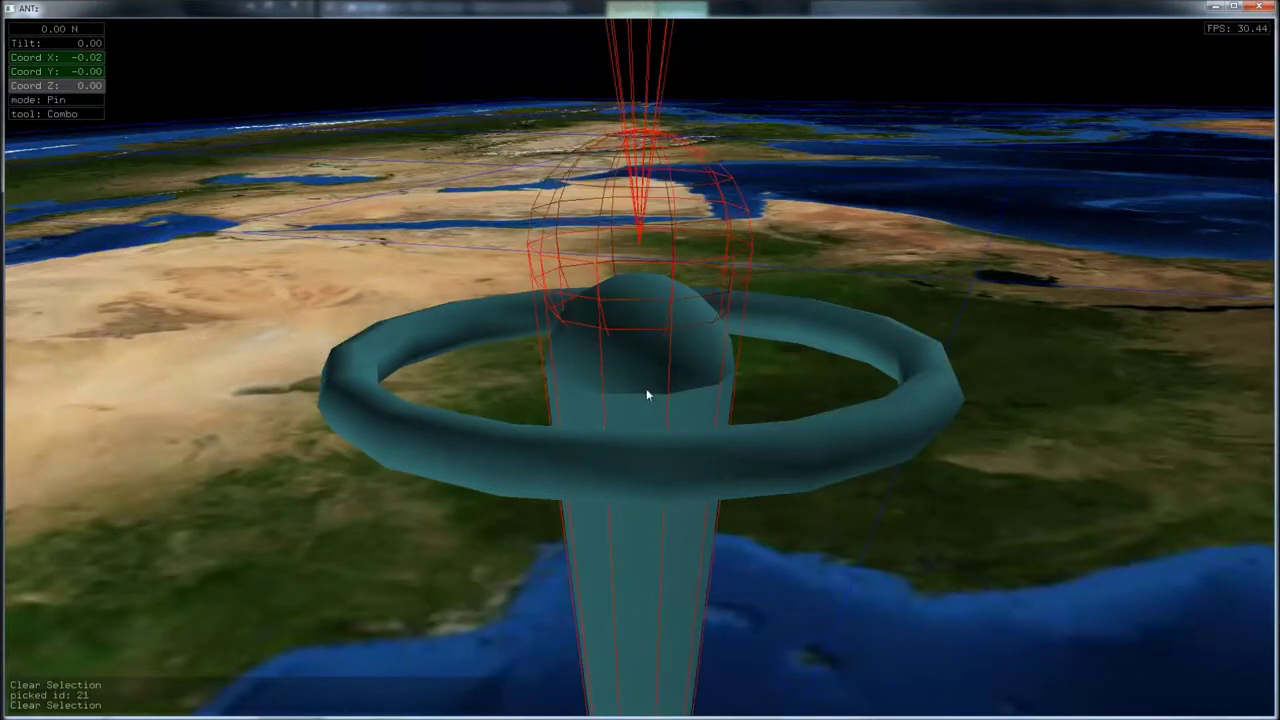
right_click(646, 390)
click(841, 348)
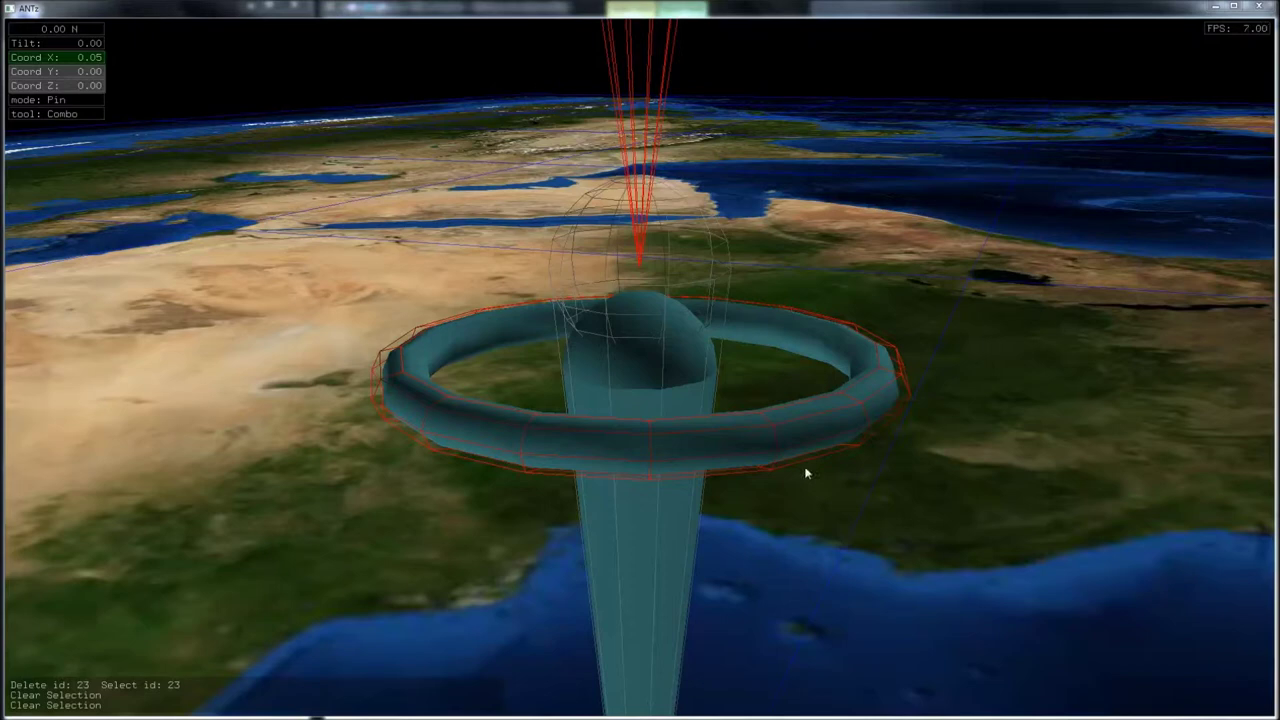
right_click(631, 454)
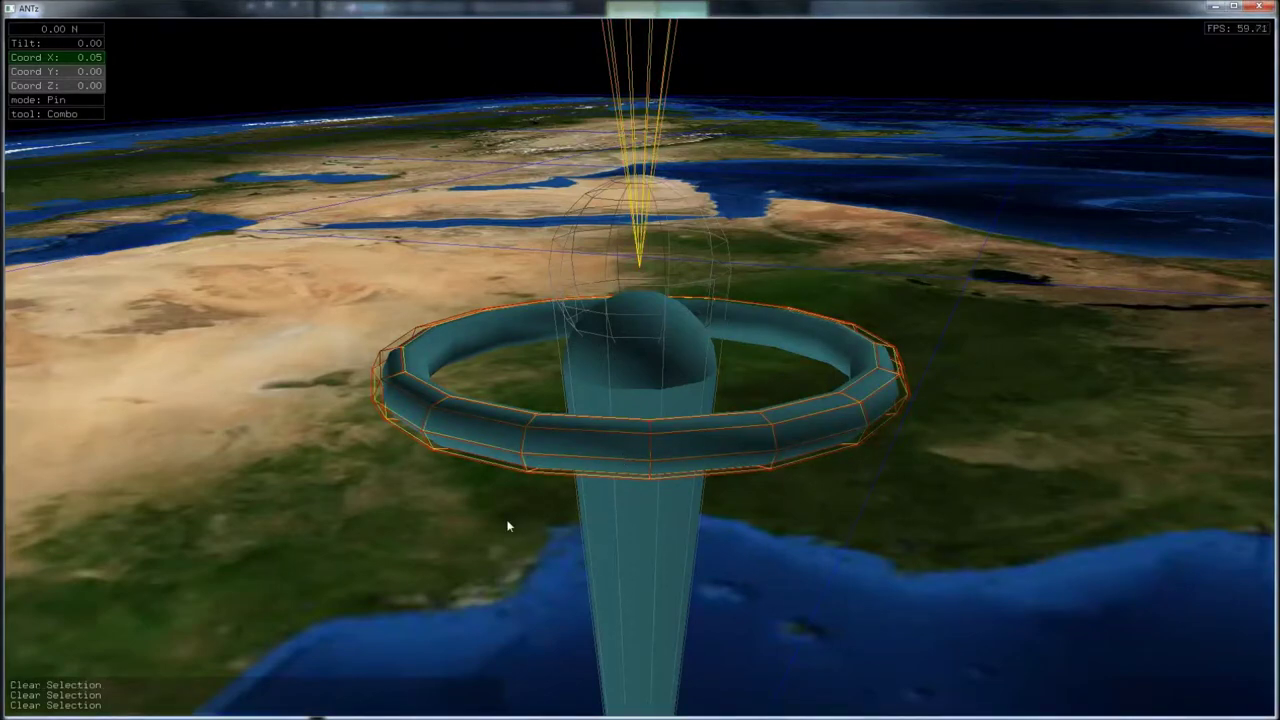
- Add a chain of nested child rings down to branch level 5, using each new ring as the next parent
key(n)
click(524, 297)
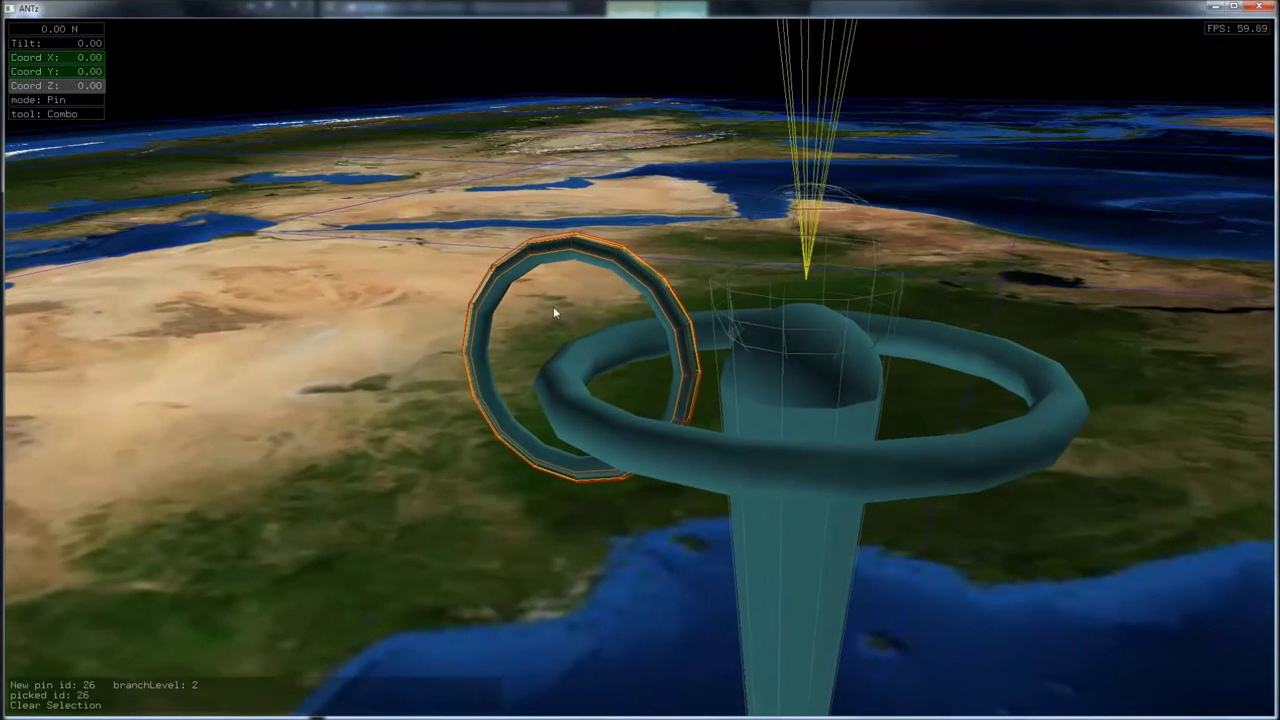
key(n)
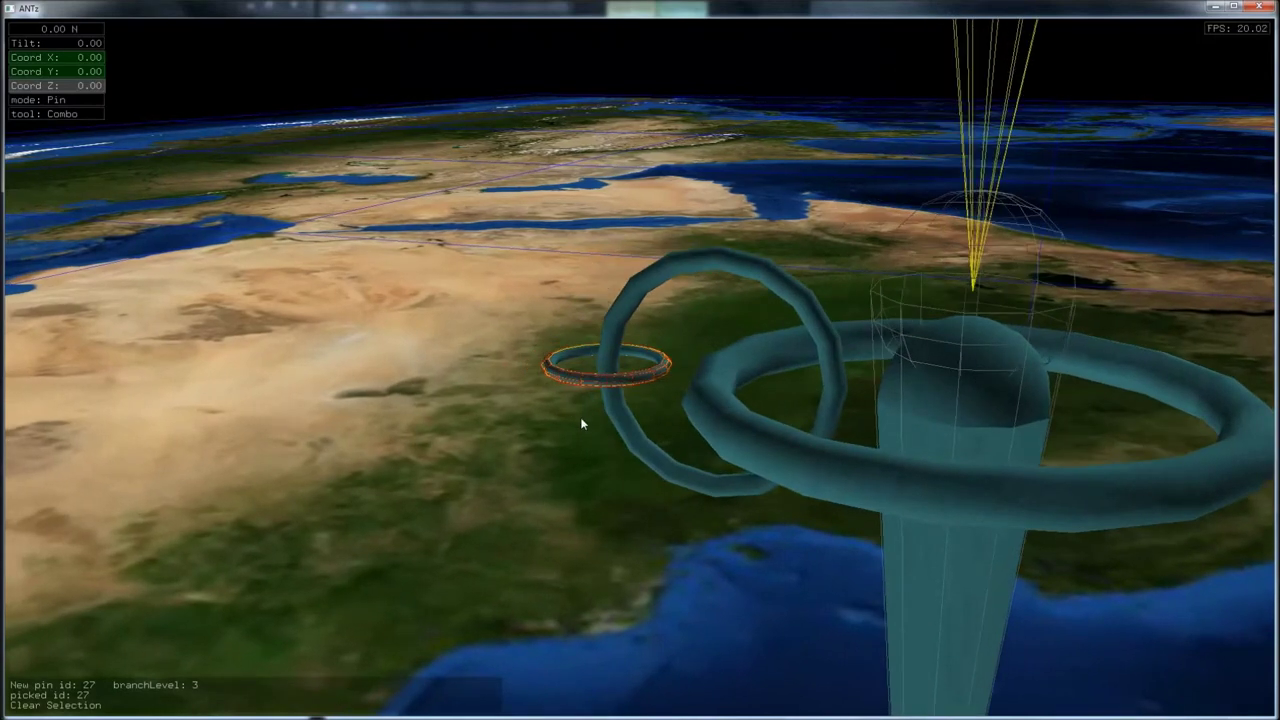
key(n)
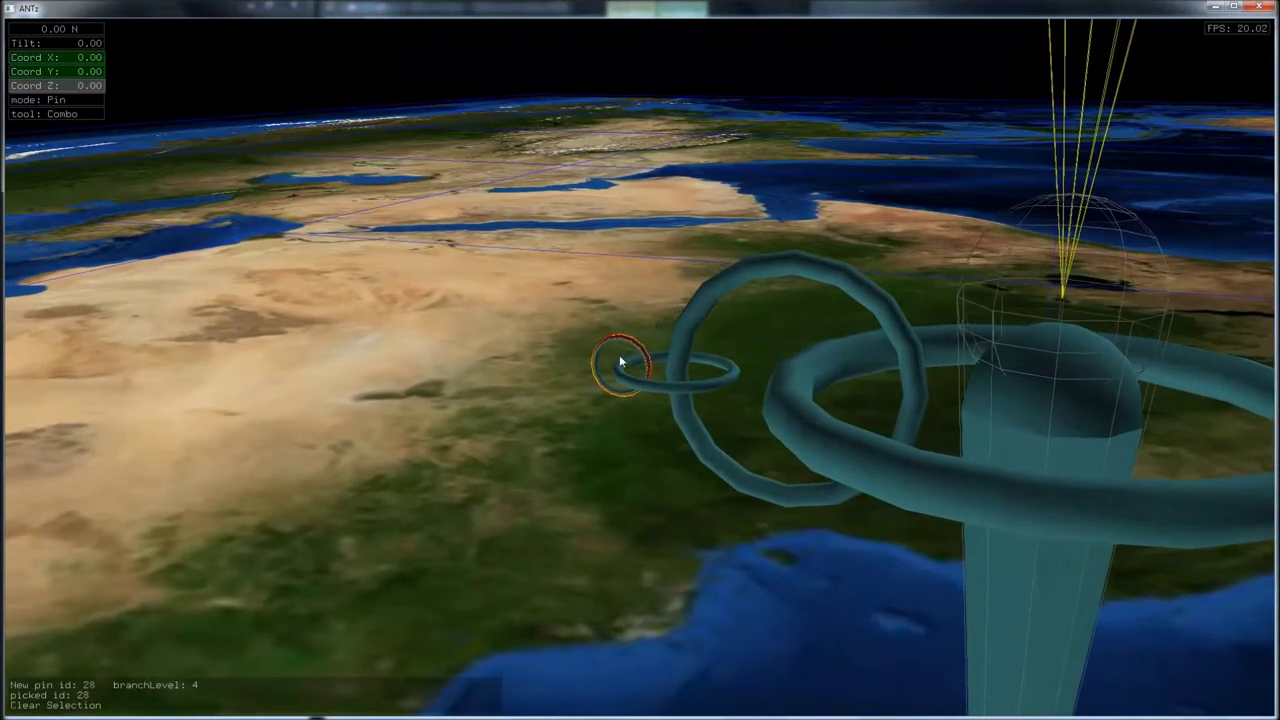
key(n)
click(607, 368)
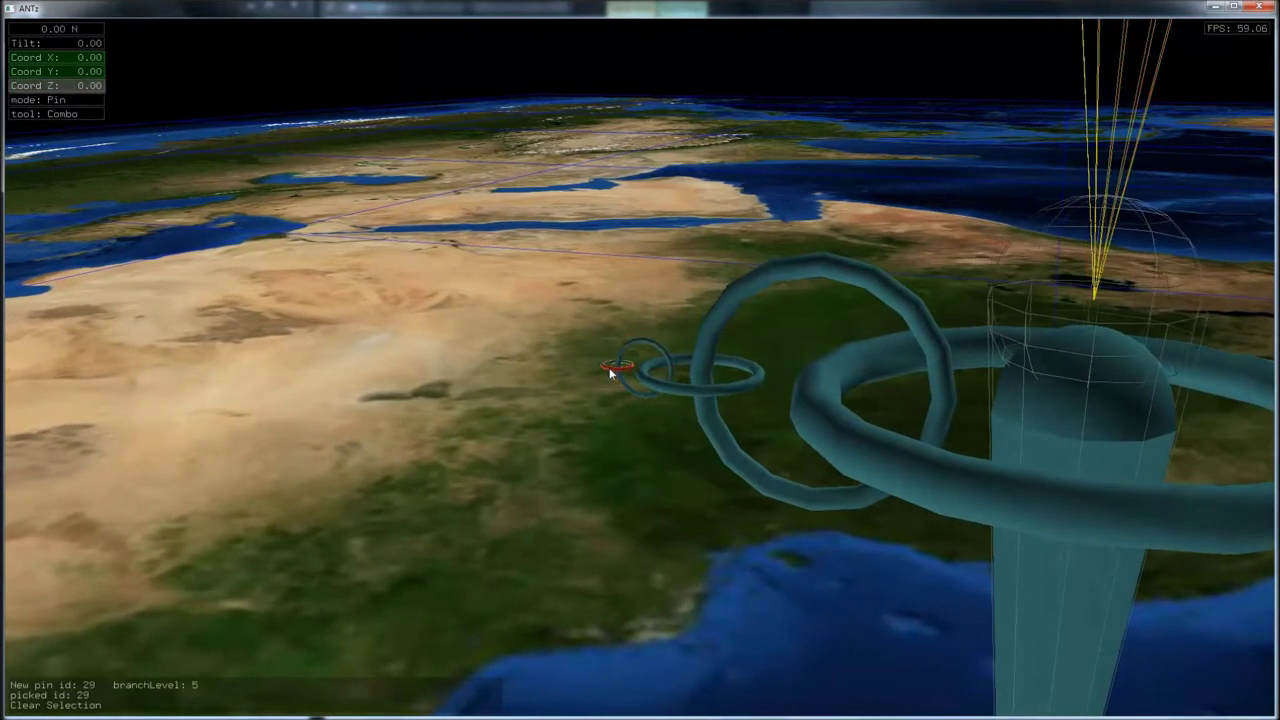
- Extend the chain from the outermost ring with further nested child rings at branch levels 6 and 7 and beyond
right_drag(644, 401, 701, 72)
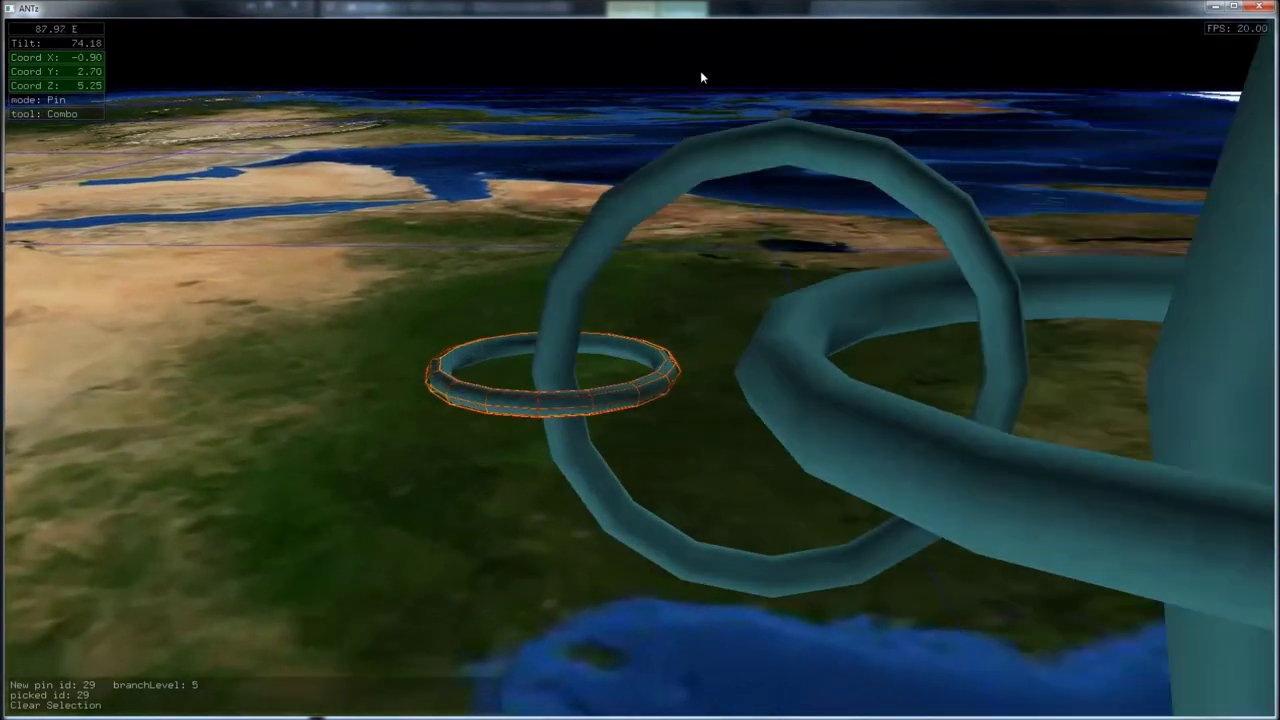
key(n)
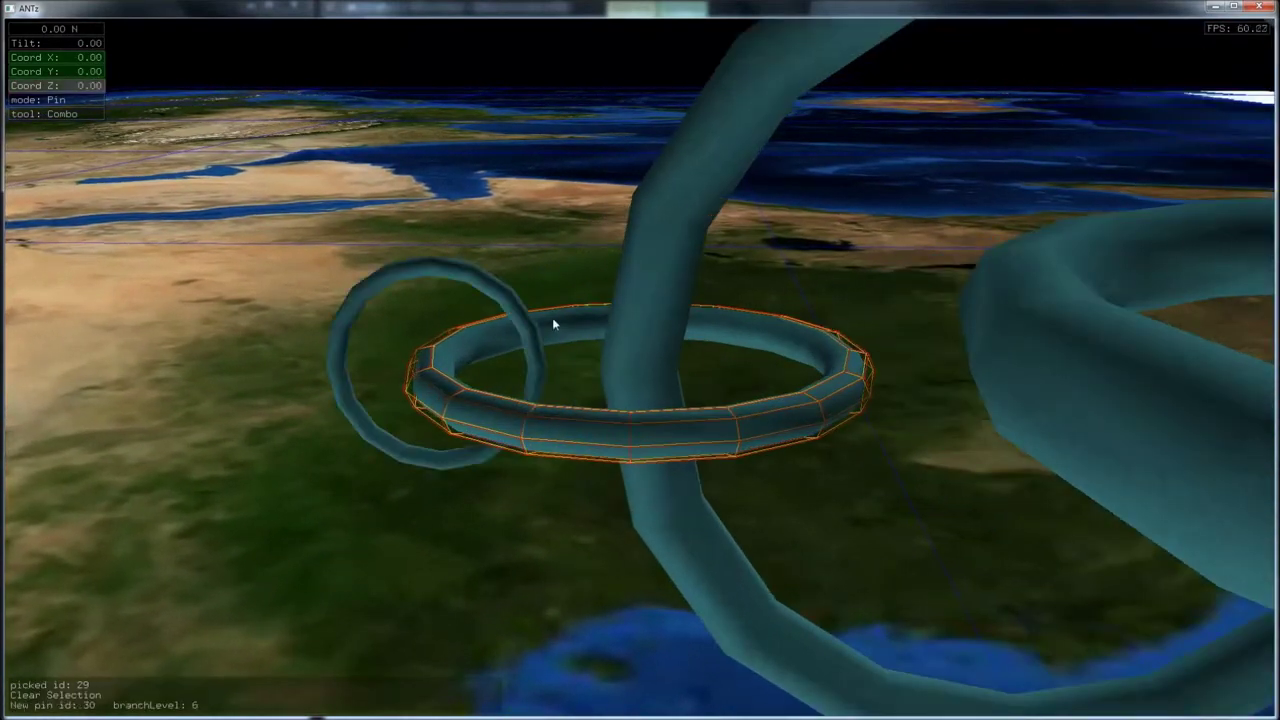
click(527, 314)
key(n)
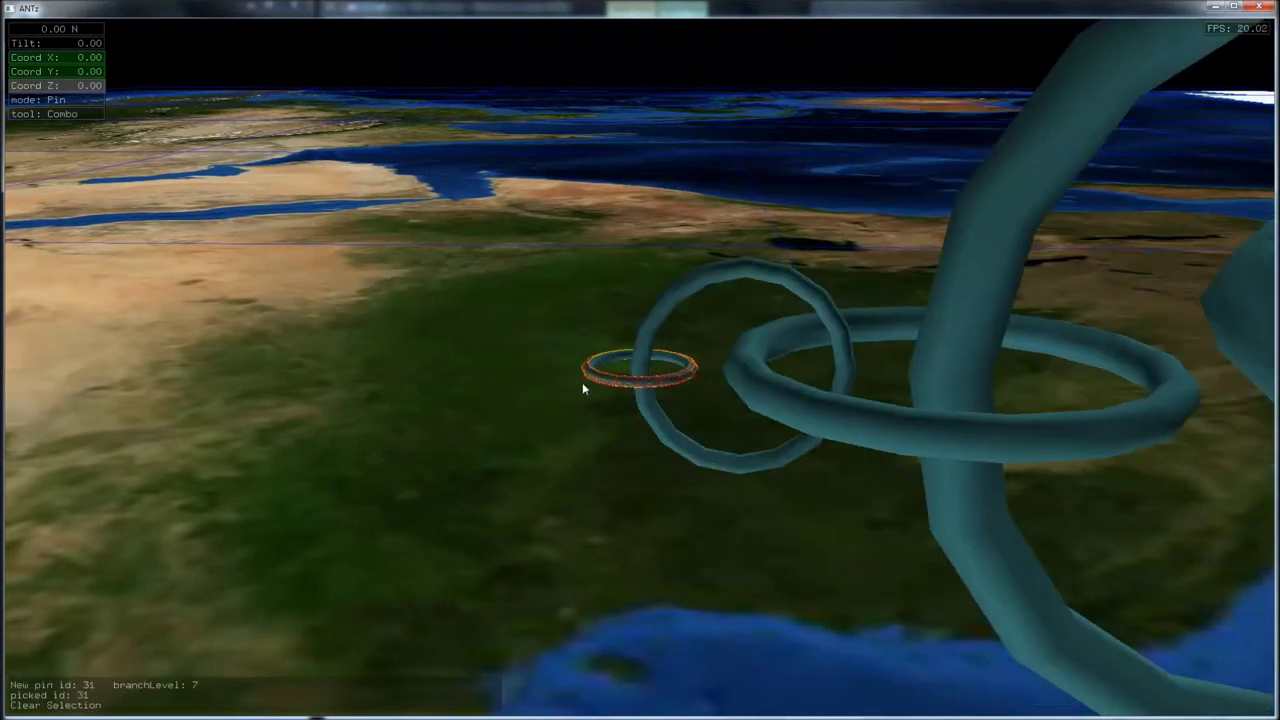
key(n)
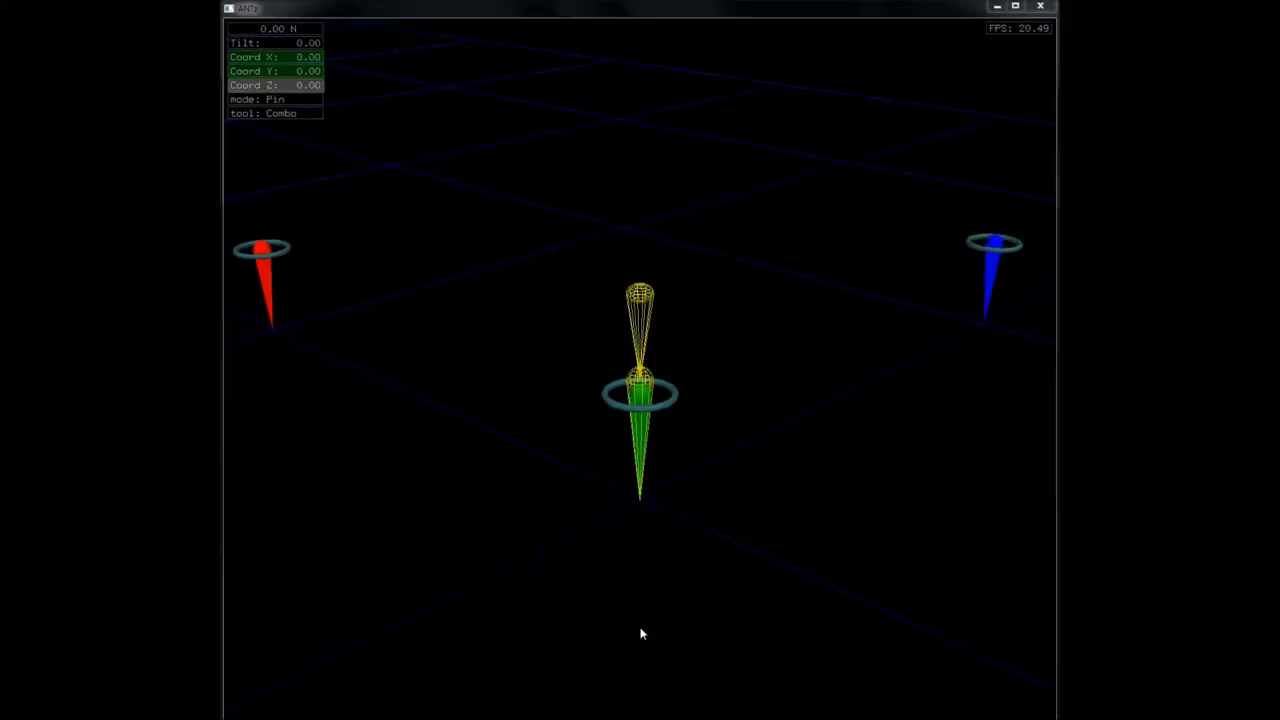
- Make the camera active and fly it forward, backward, left and right around the green pin
key(w)
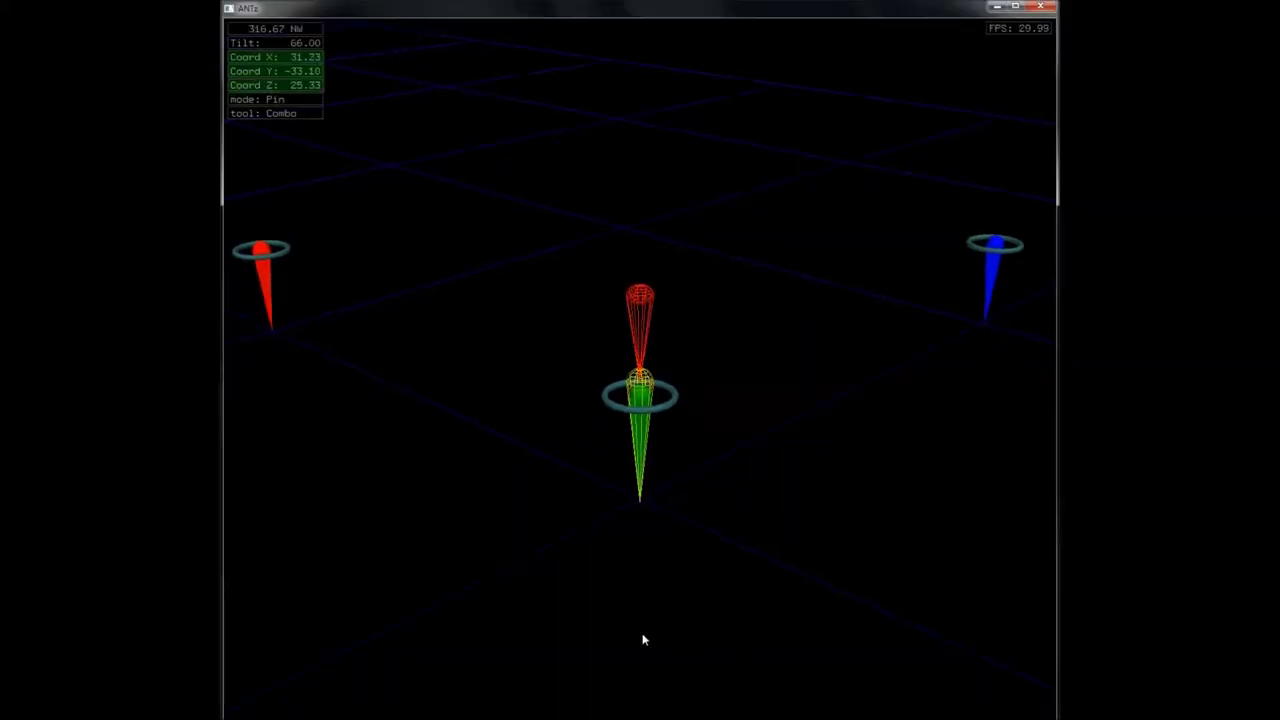
key(Down)
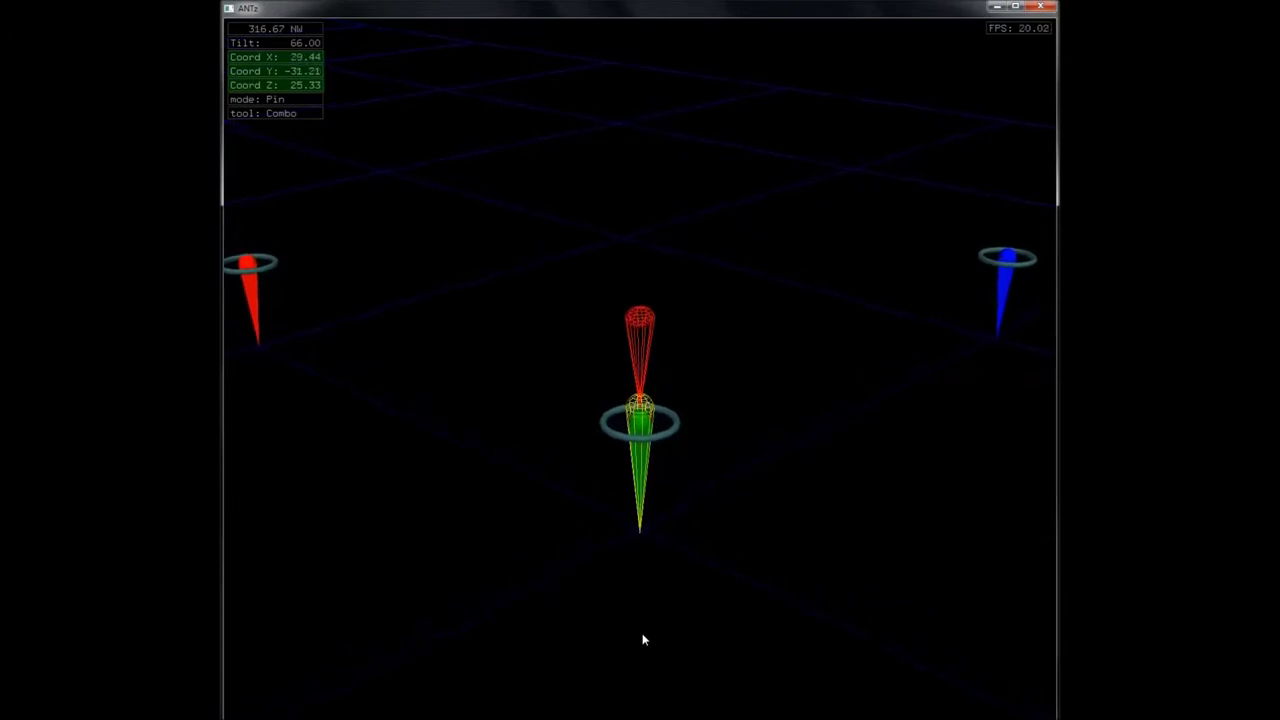
key(a)
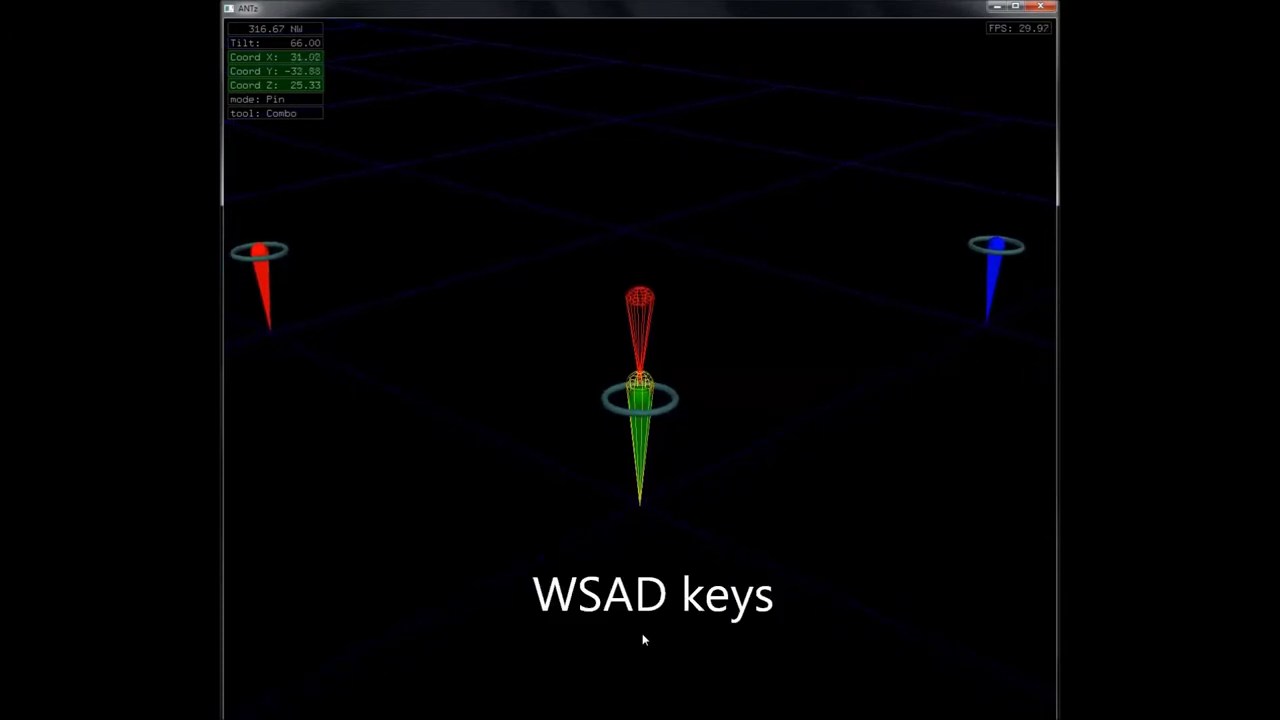
key(a)
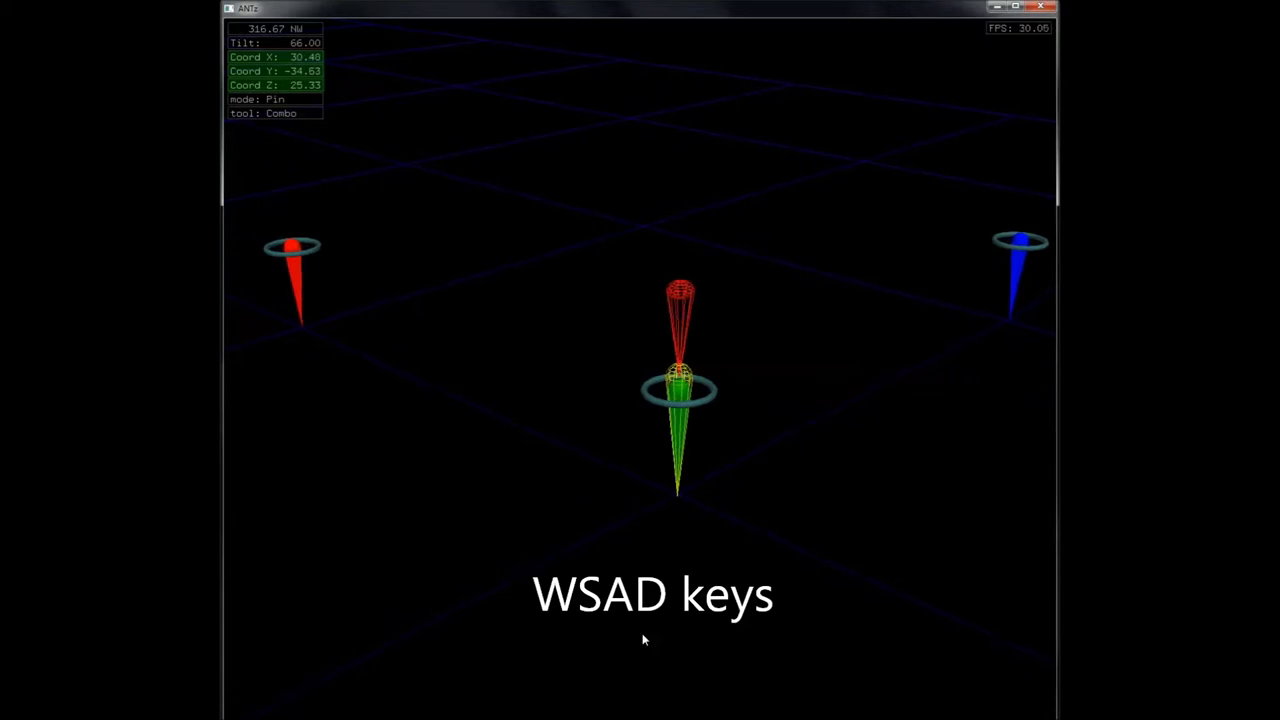
key(d)
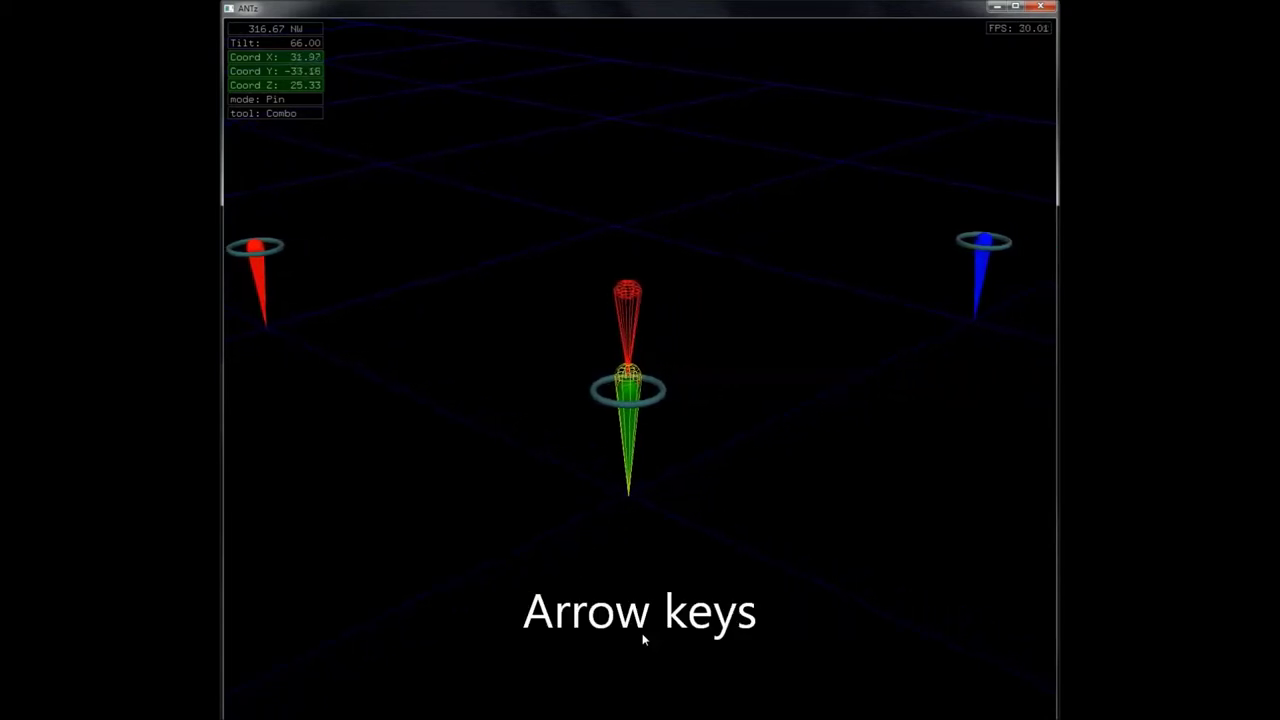
- Tilt the camera up and down and turn its heading left and right while facing the green pin
key(Up)
key(Up)
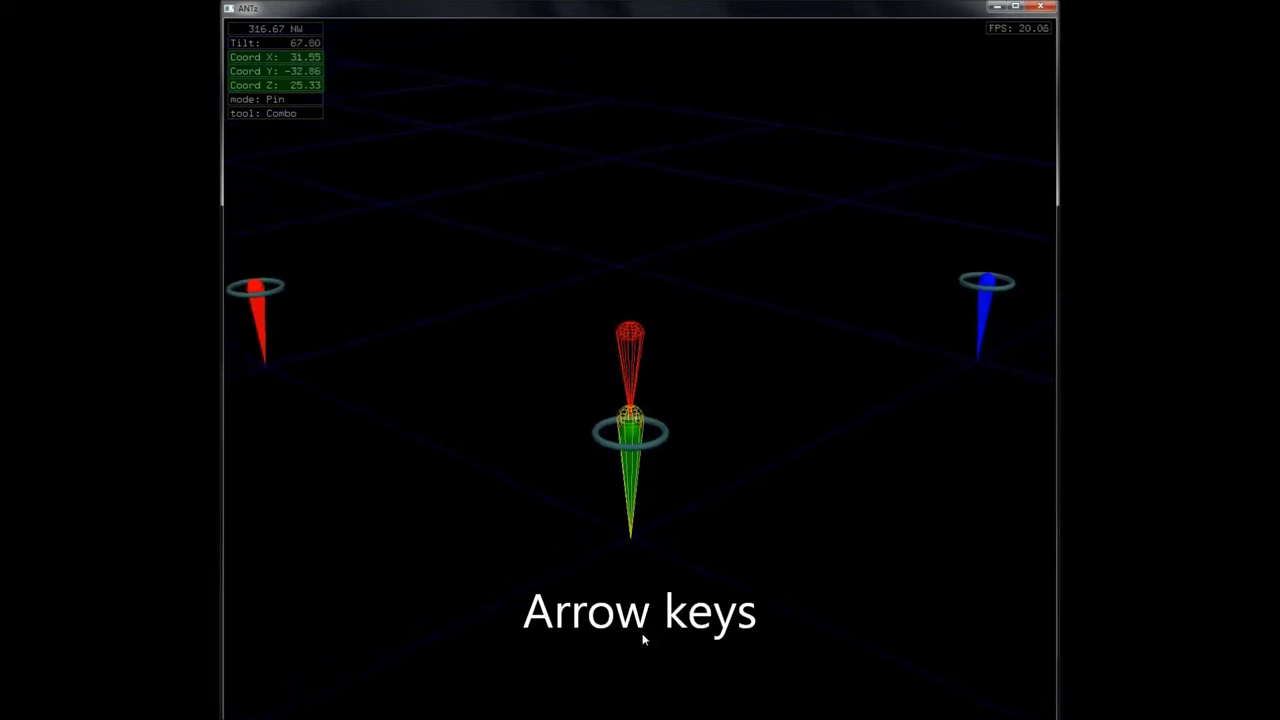
key(Down)
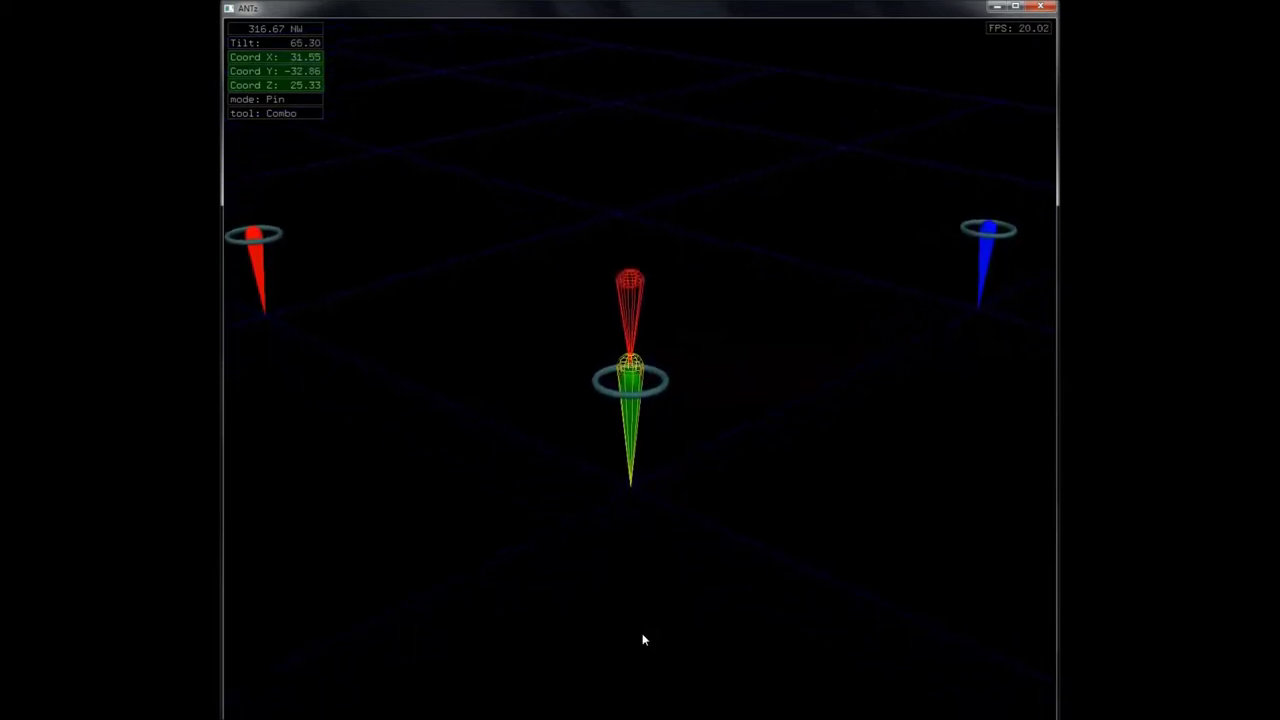
key(Left)
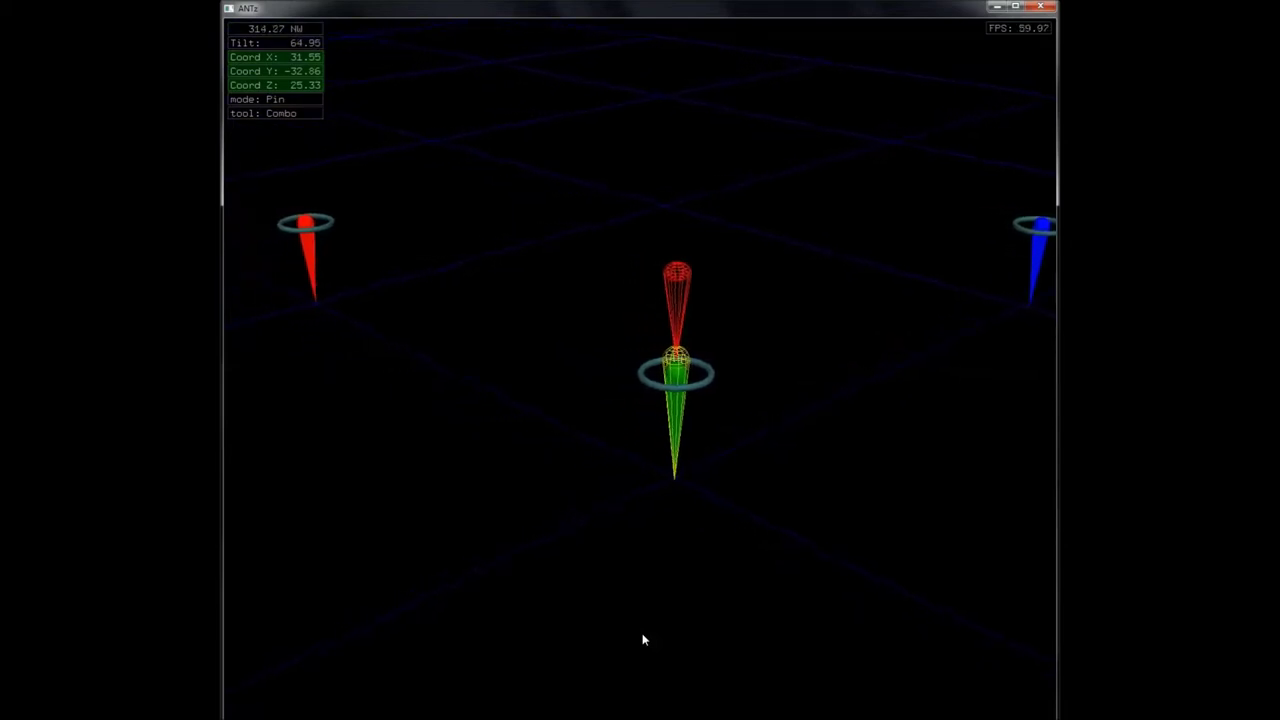
key(Right)
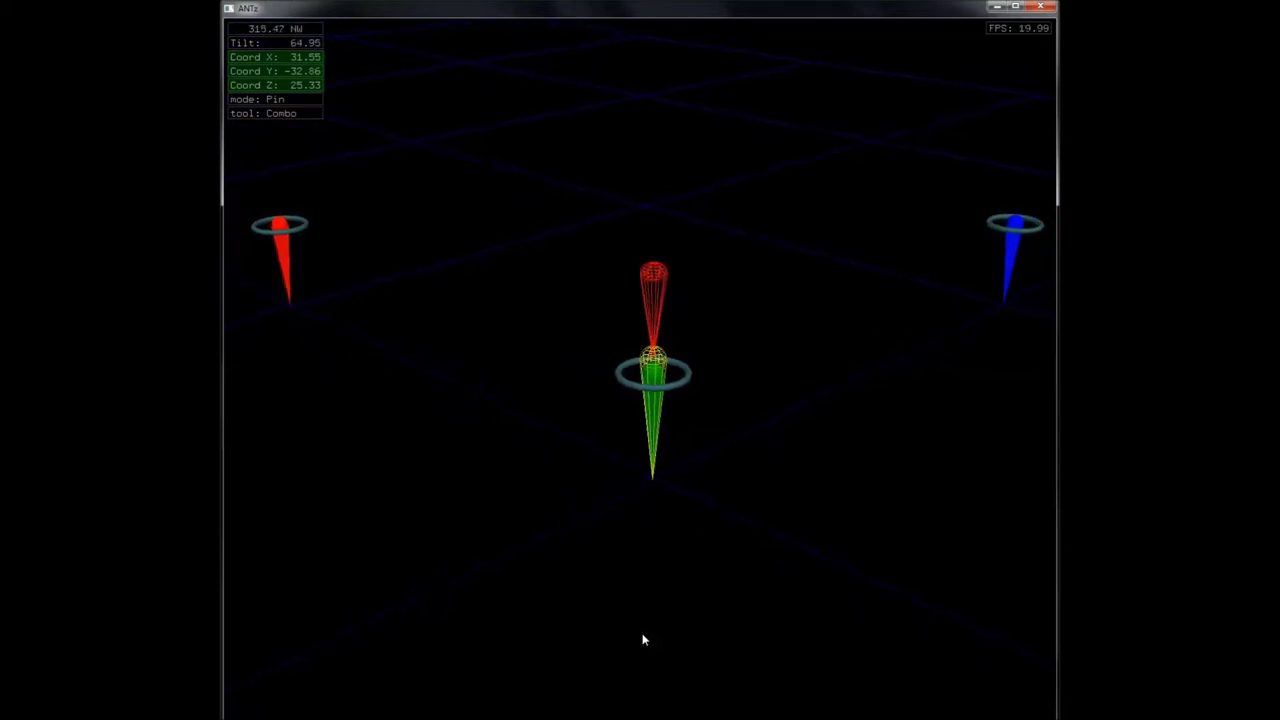
key(Right)
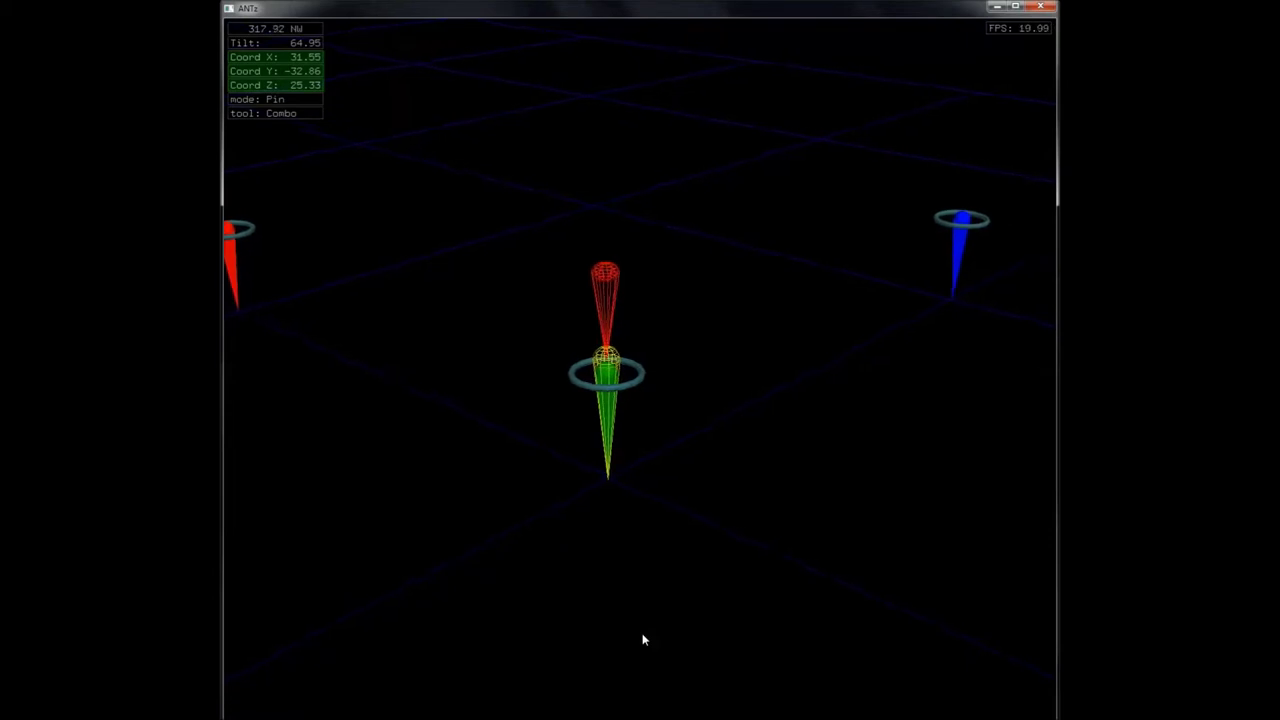
- Zoom the camera out from the blue pin, select the red pin as the new focus, and zoom in and orbit around it
right_drag(644, 639, 644, 639)
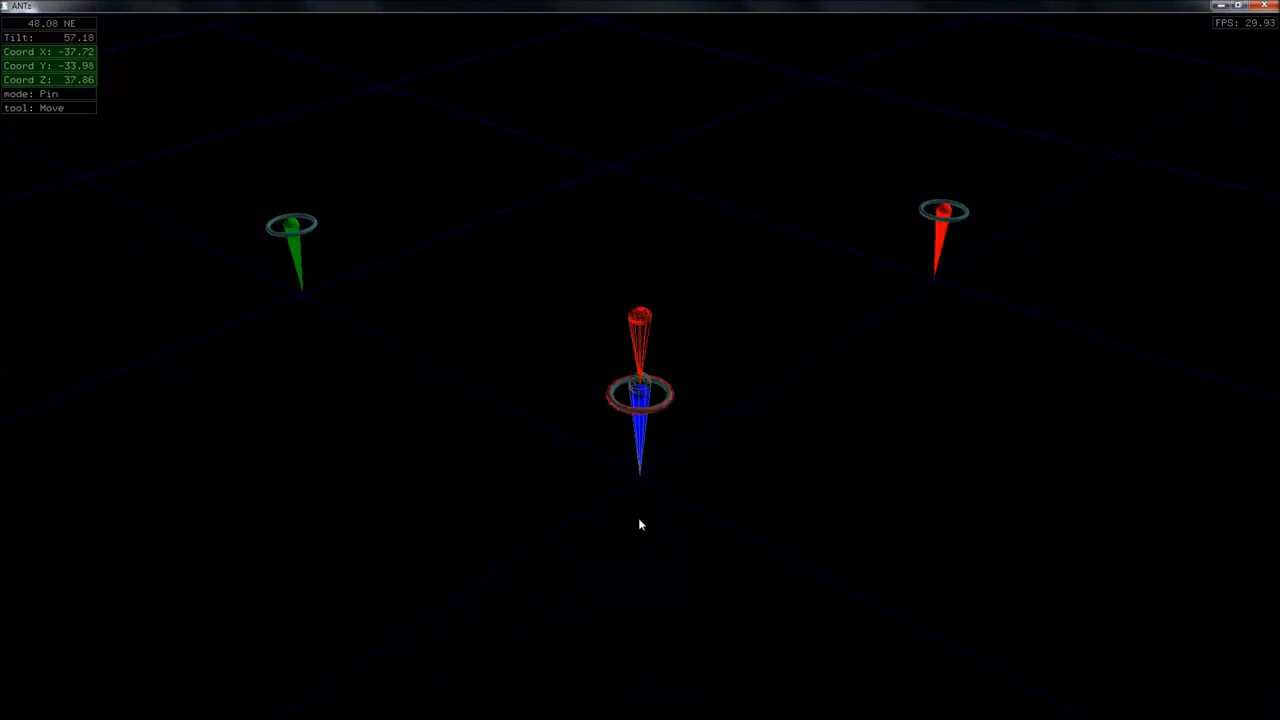
drag(640, 524, 645, 719)
click(764, 308)
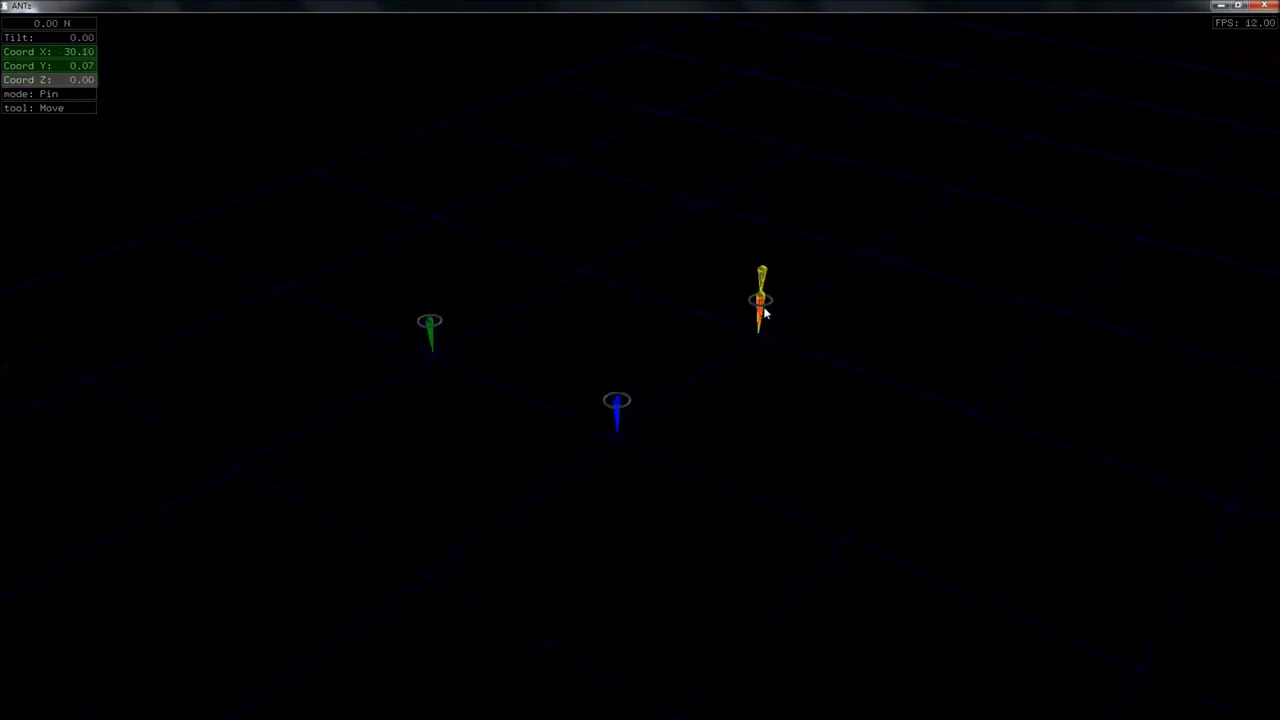
drag(705, 520, 723, 193)
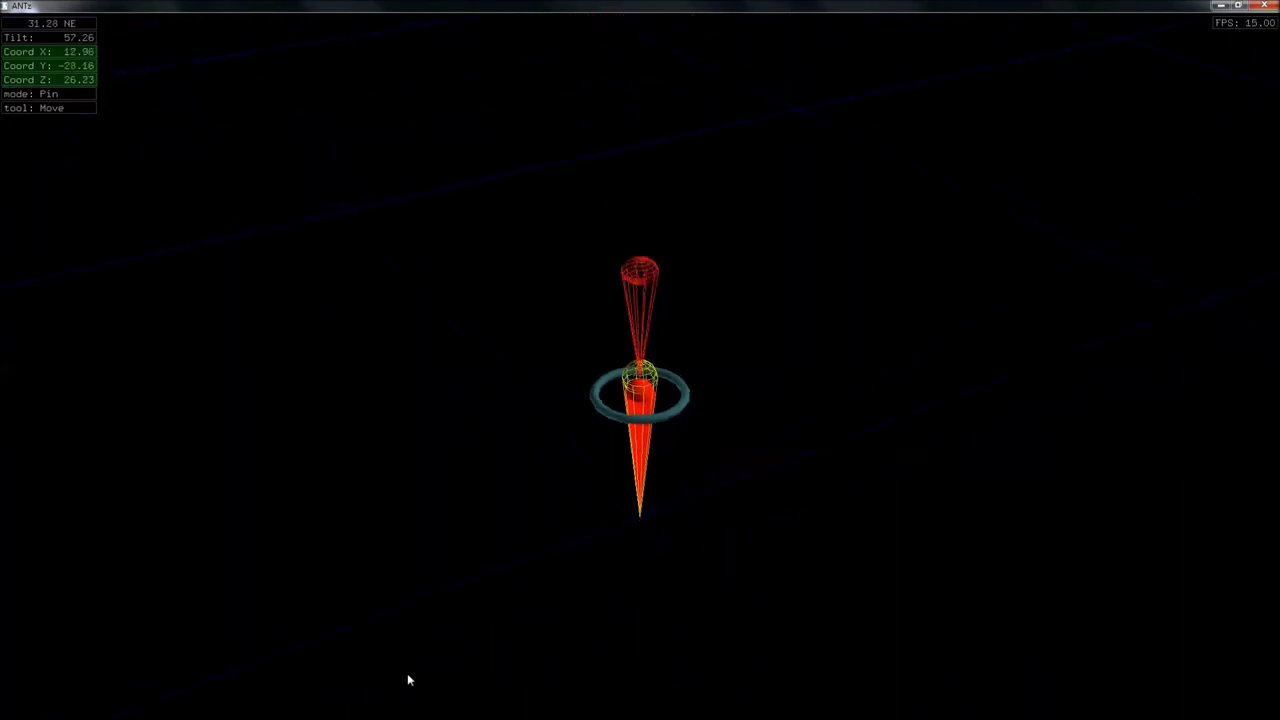
drag(407, 680, 1098, 695)
click(895, 172)
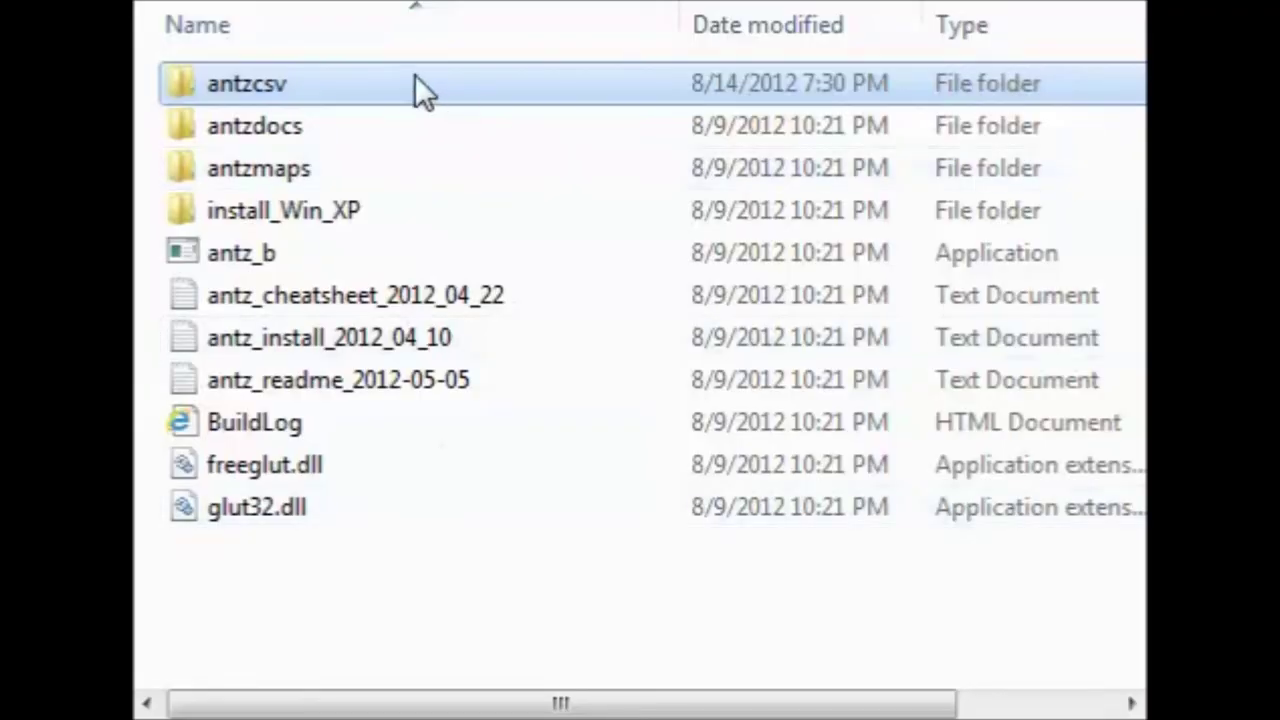
double_click(418, 80)
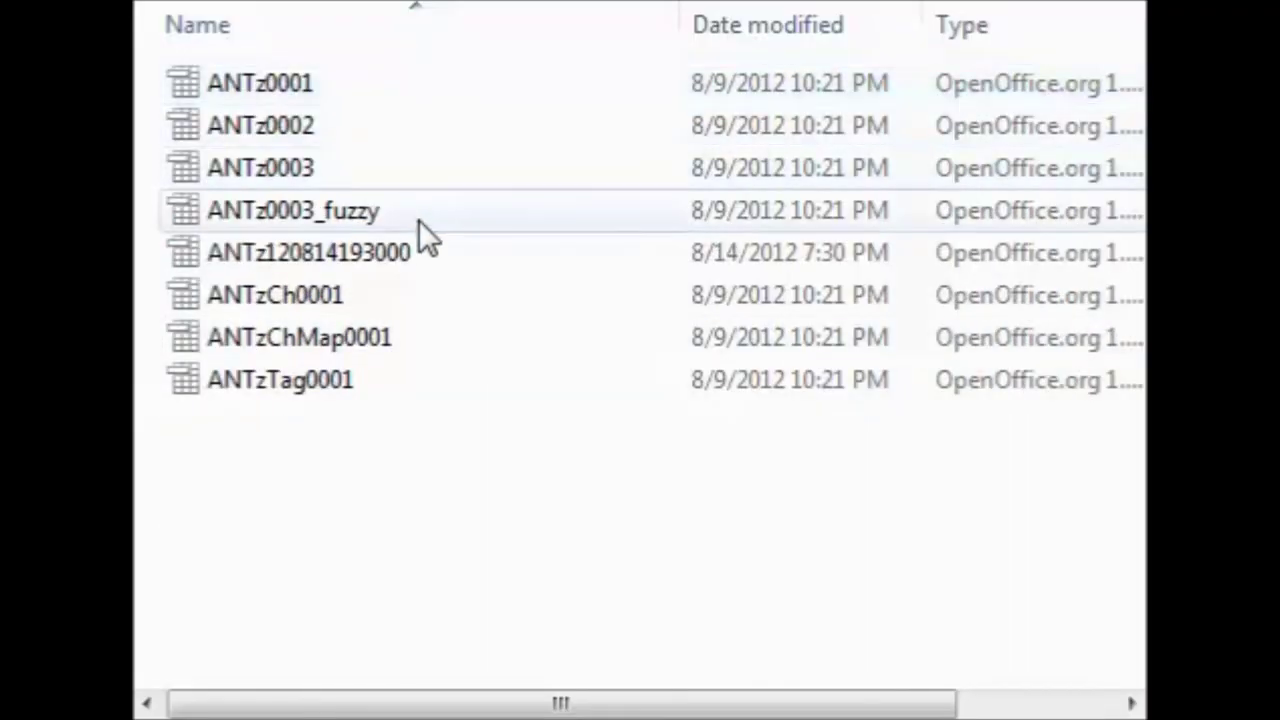
click(421, 252)
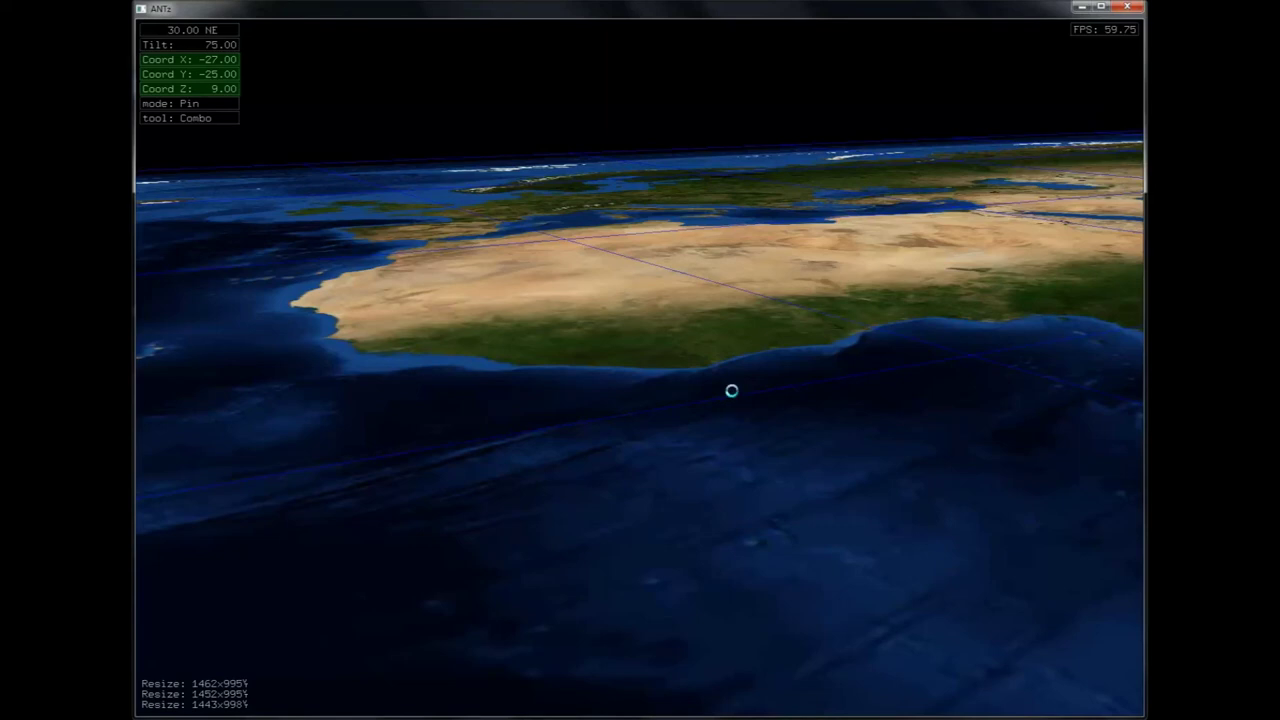
key(ctrl+o)
drag(170, 28, 456, 142)
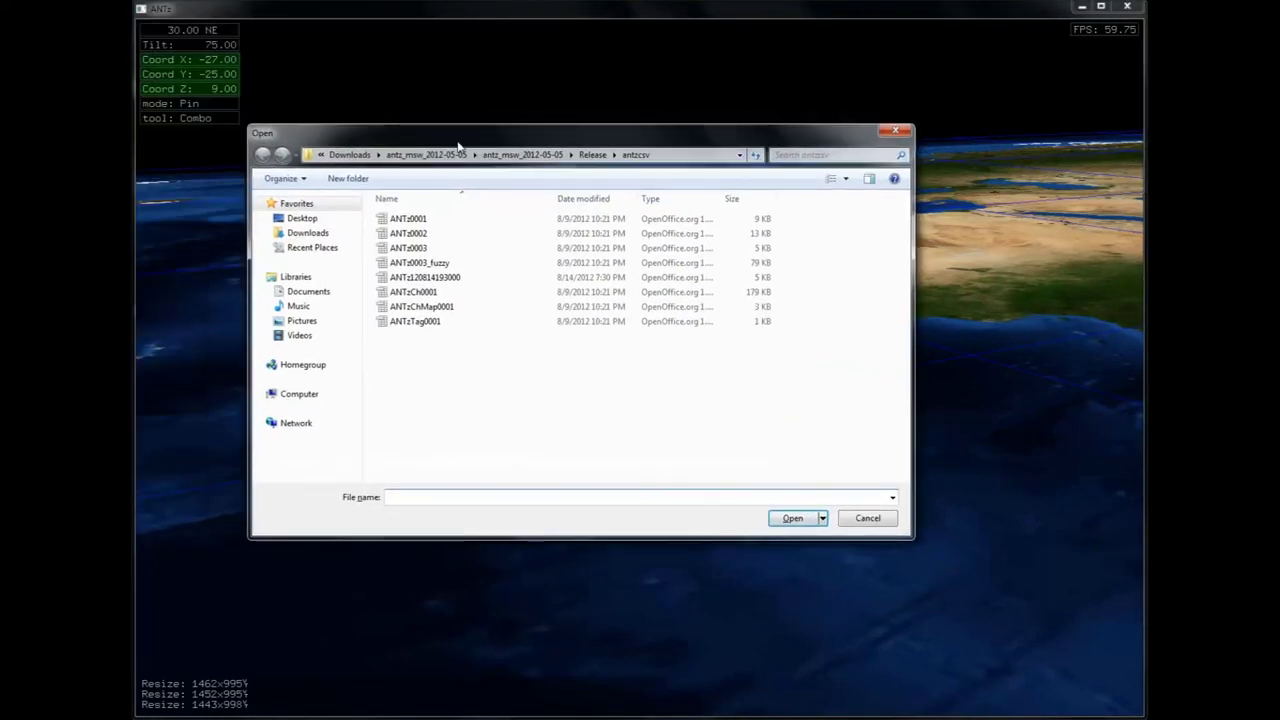
click(442, 277)
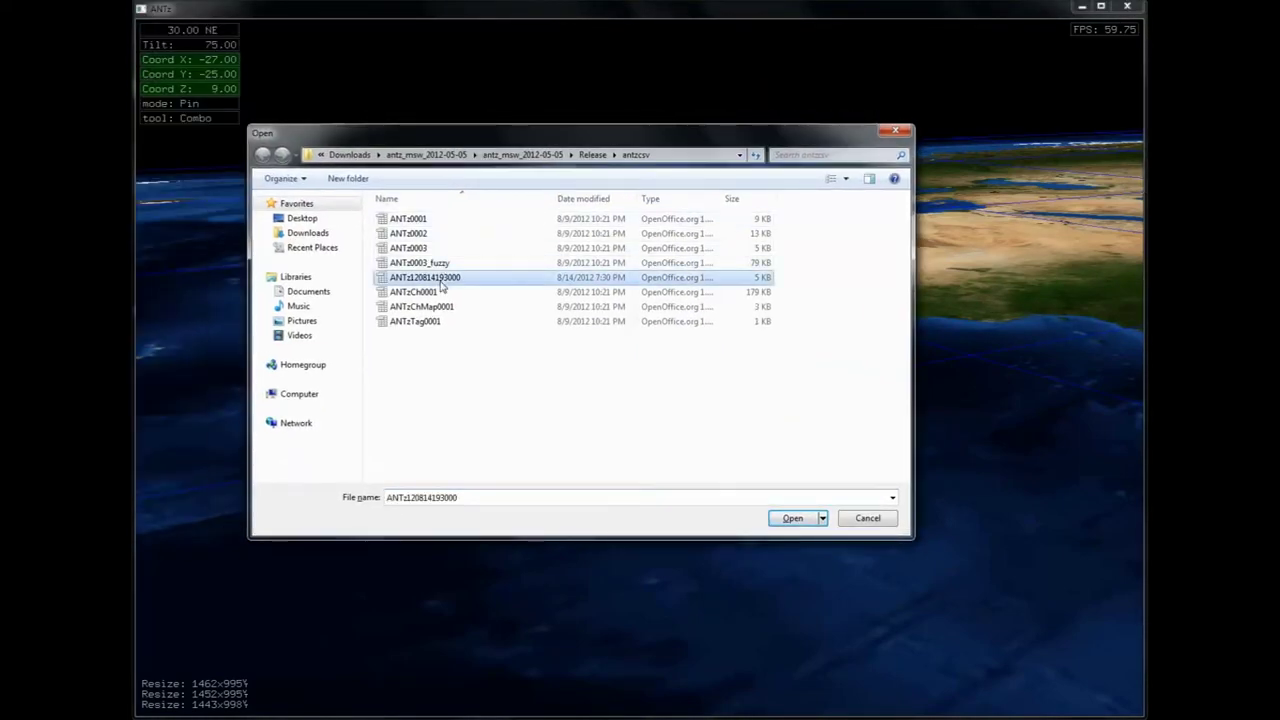
click(787, 522)
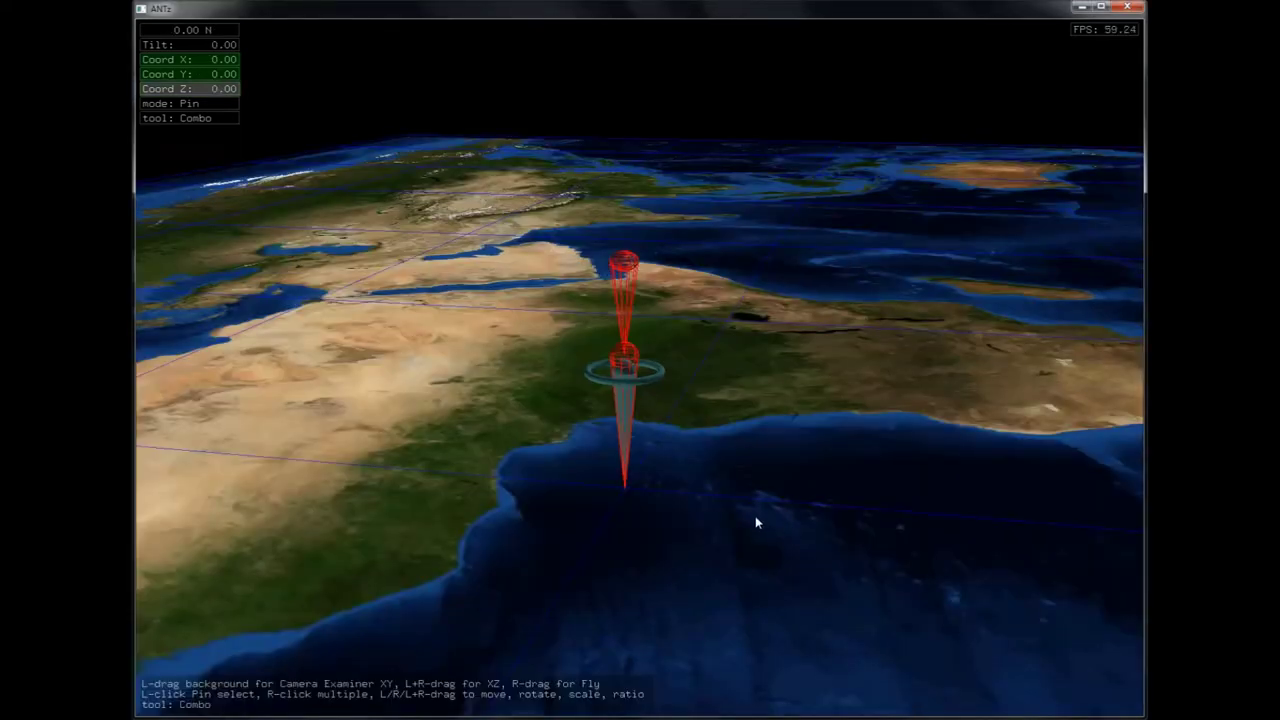
right_drag(755, 517, 727, 245)
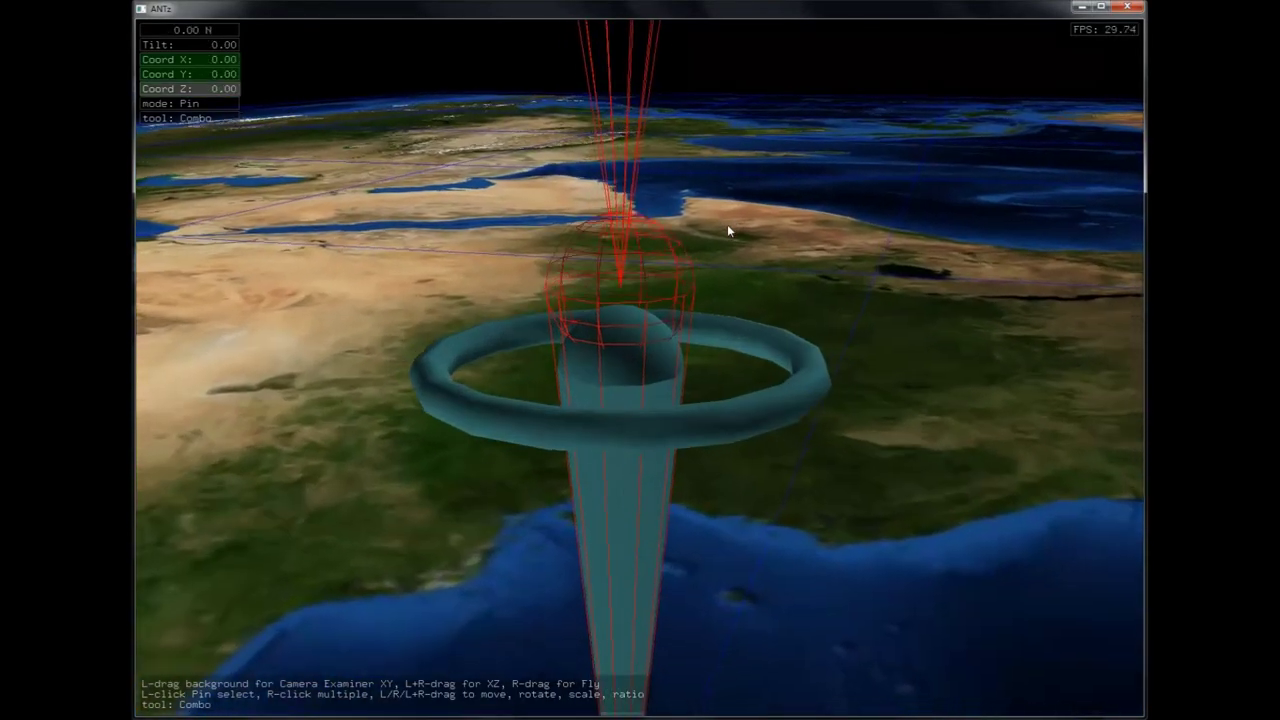